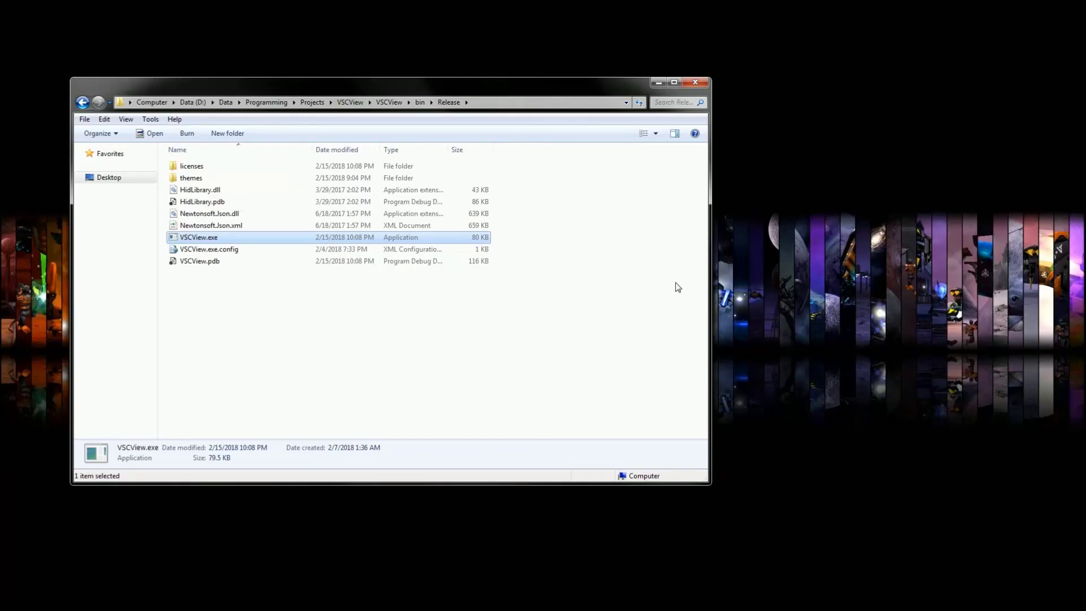
# Launch VSCView.exe and apply the default/nogyro theme to the overlay
pyautogui.doubleClick(248, 238)
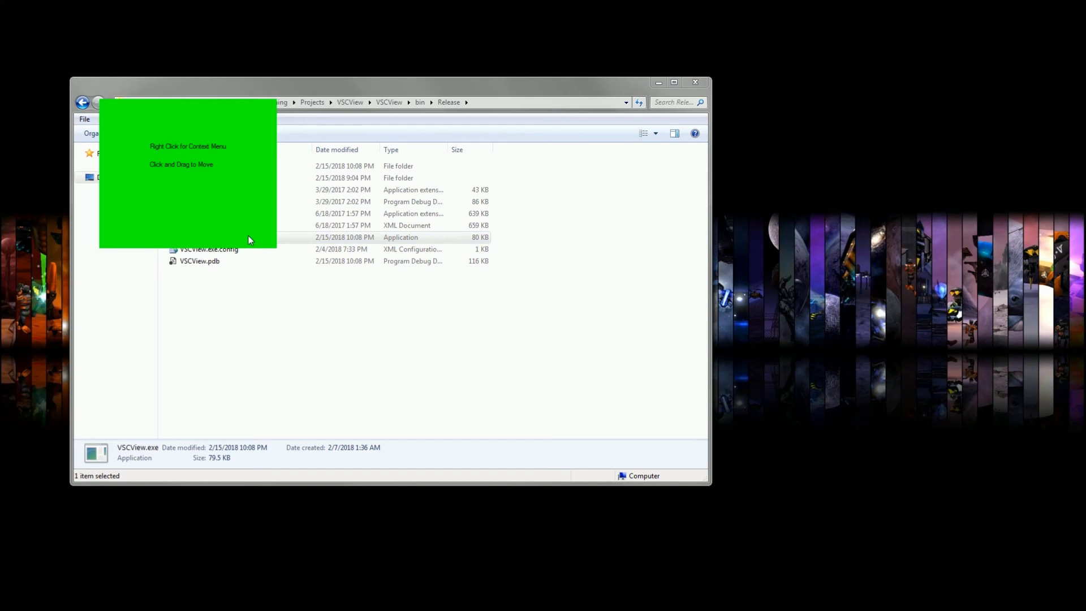
pyautogui.moveTo(192, 178); pyautogui.dragTo(547, 262)
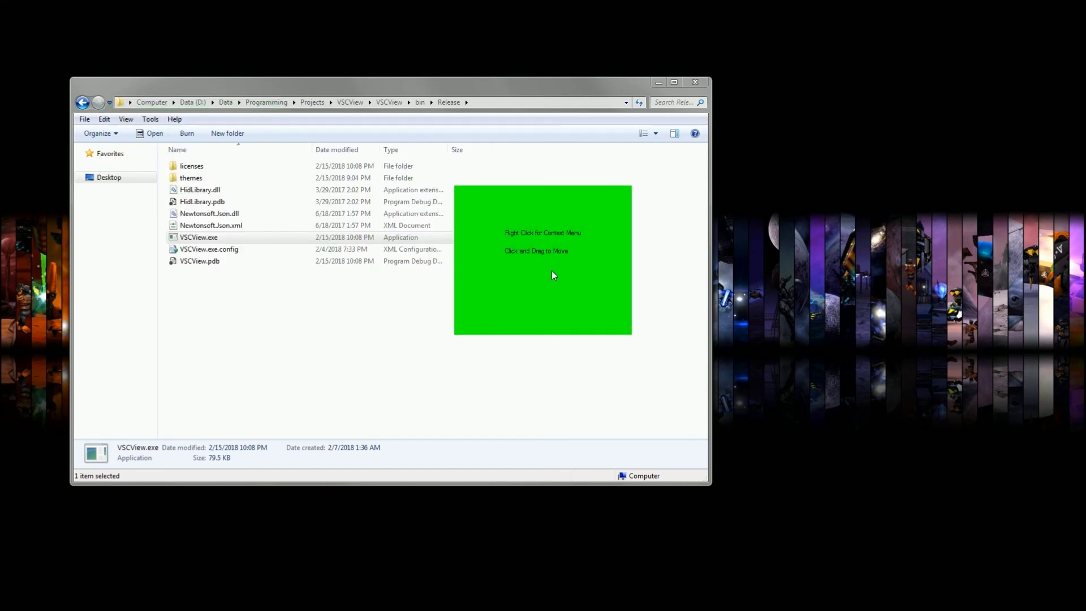
pyautogui.rightClick(553, 272)
pyautogui.moveTo(629, 277)
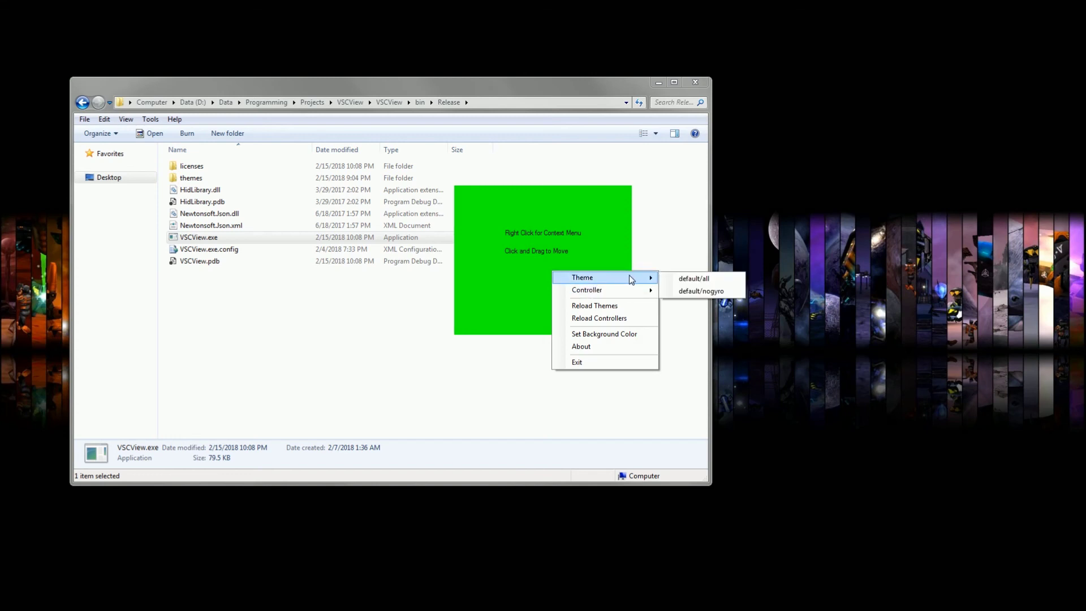
pyautogui.click(681, 290)
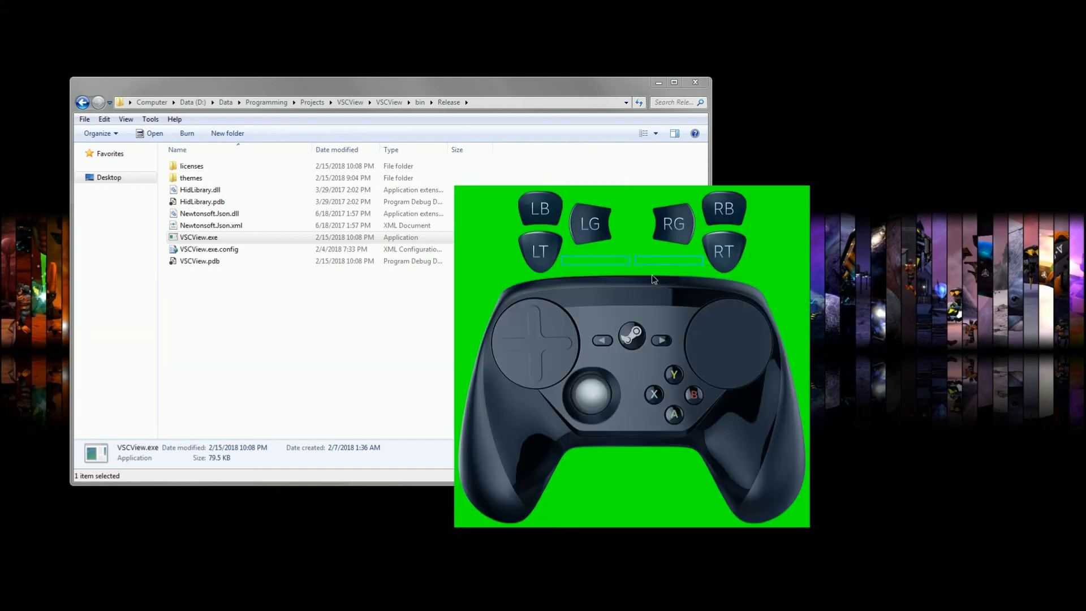
# Select the first listed controller as the overlay's input device
pyautogui.moveTo(648, 273); pyautogui.dragTo(624, 263)
pyautogui.rightClick(582, 267)
pyautogui.moveTo(652, 293)
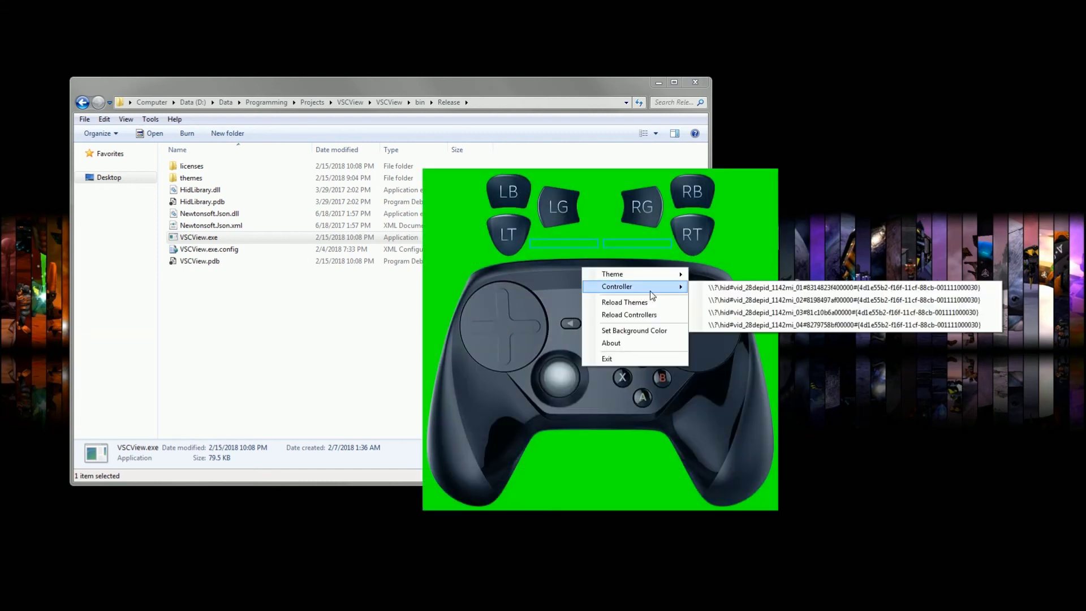
pyautogui.click(730, 289)
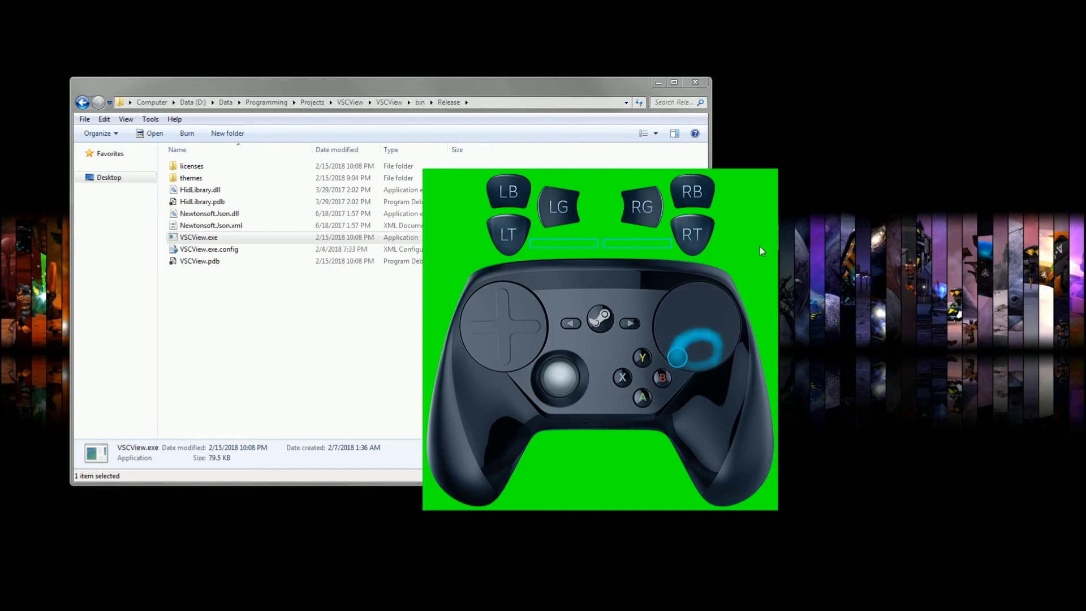
# Switch the overlay to the default/all theme
pyautogui.moveTo(654, 267)
pyautogui.mouseDown()
pyautogui.moveTo(563, 252)
pyautogui.moveTo(673, 256)
pyautogui.moveTo(593, 268)
pyautogui.moveTo(717, 261)
pyautogui.moveTo(641, 276)
pyautogui.mouseUp()
pyautogui.rightClick(638, 274)
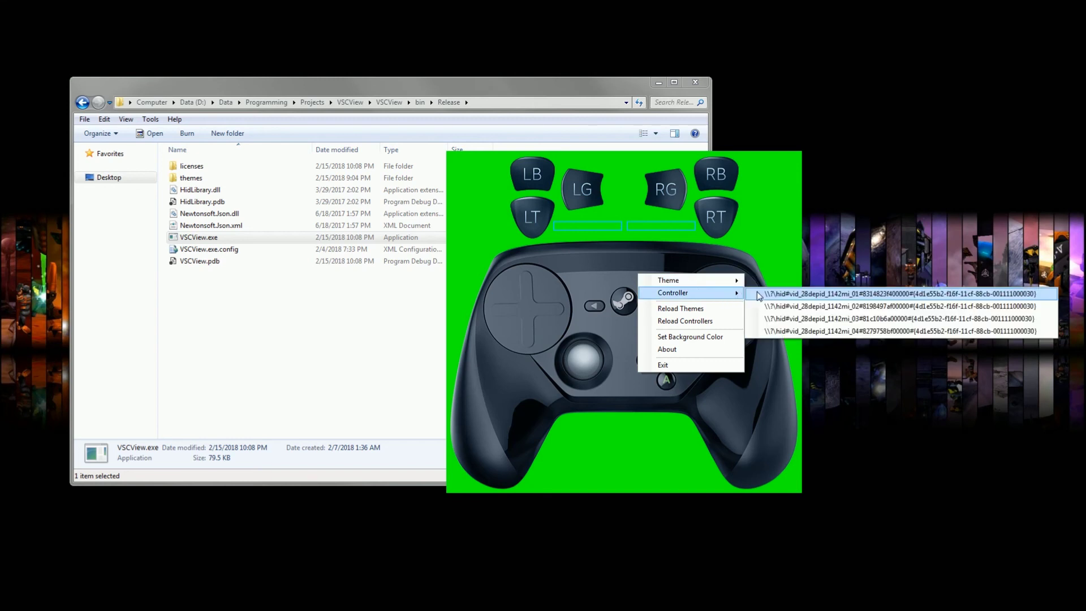
pyautogui.moveTo(714, 281)
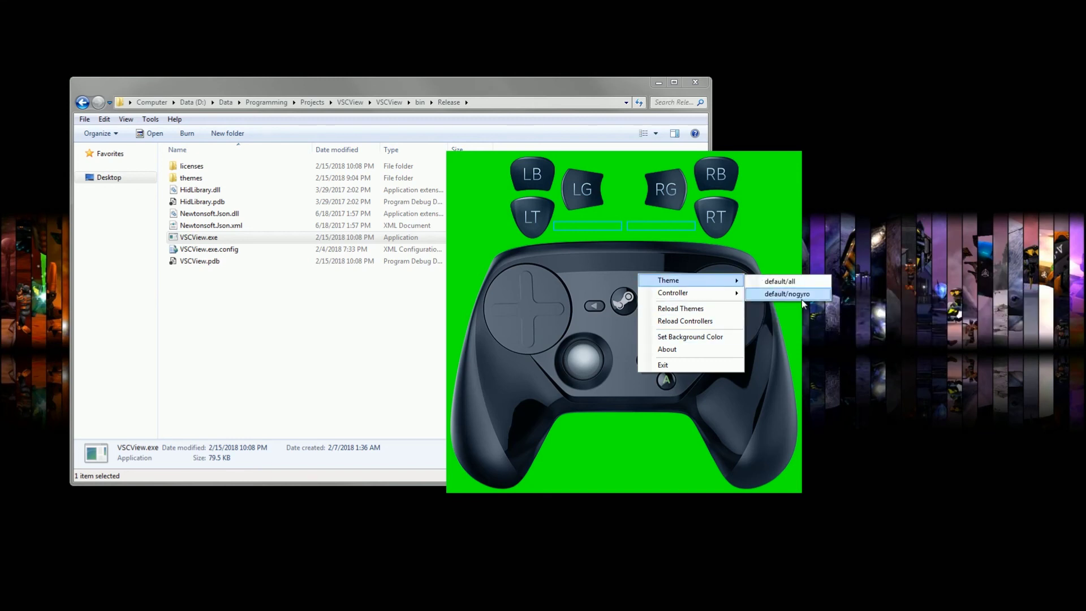
pyautogui.click(793, 281)
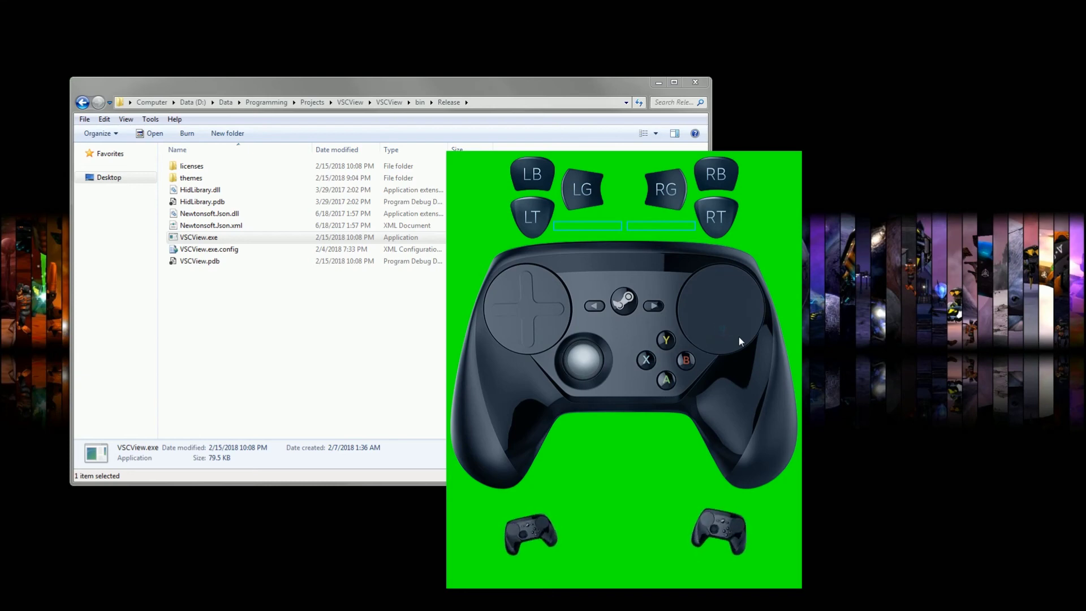
# Set the overlay's background color to dark blue
pyautogui.moveTo(704, 386); pyautogui.dragTo(552, 290)
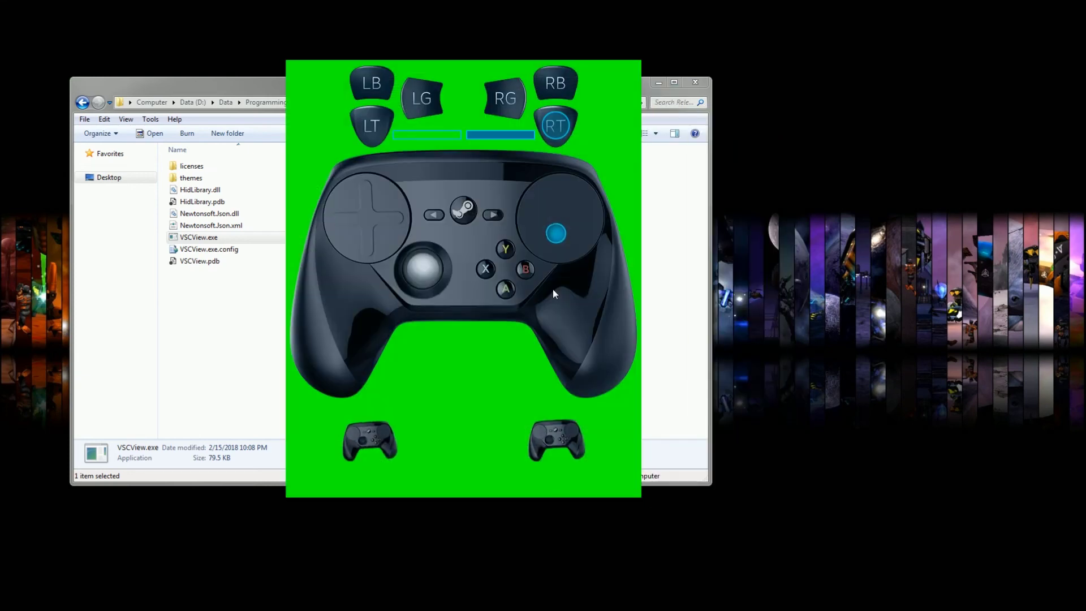
pyautogui.moveTo(429, 201); pyautogui.dragTo(578, 246)
pyautogui.rightClick(579, 263)
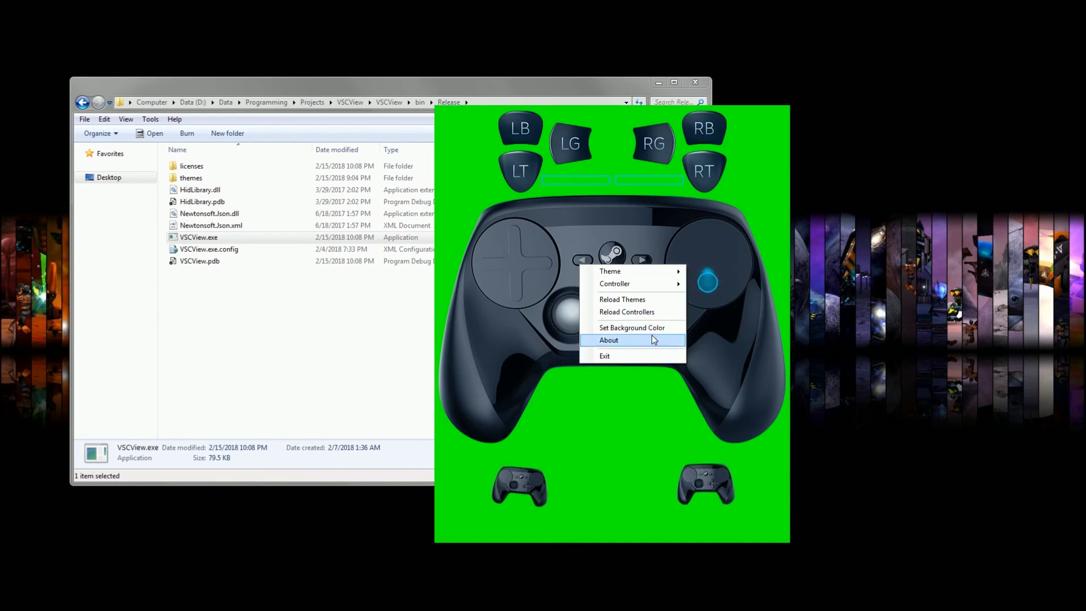
pyautogui.press('Escape')
pyautogui.rightClick(654, 321)
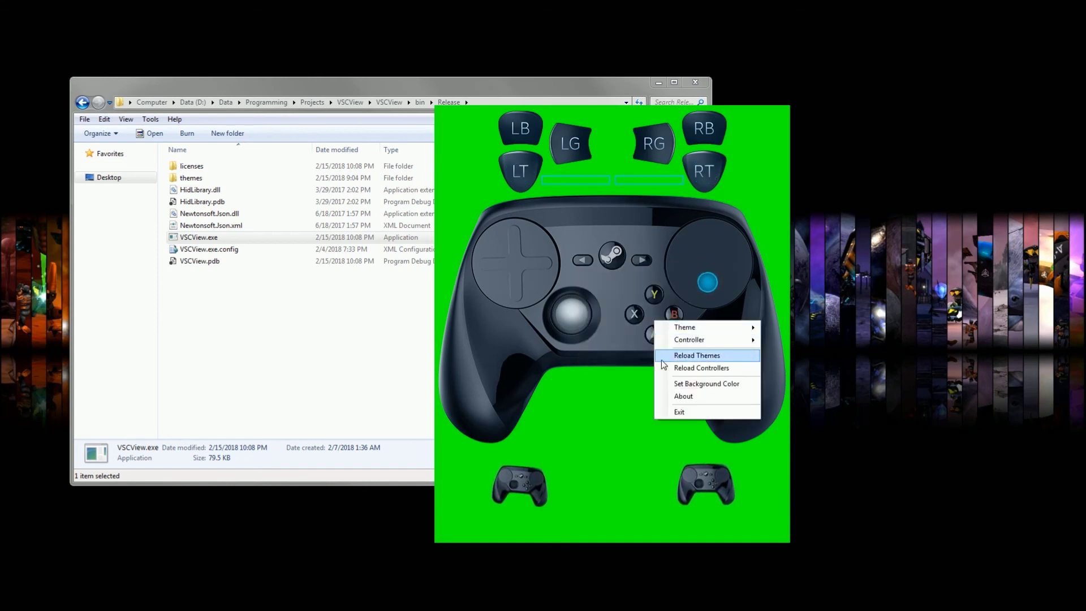
pyautogui.click(696, 384)
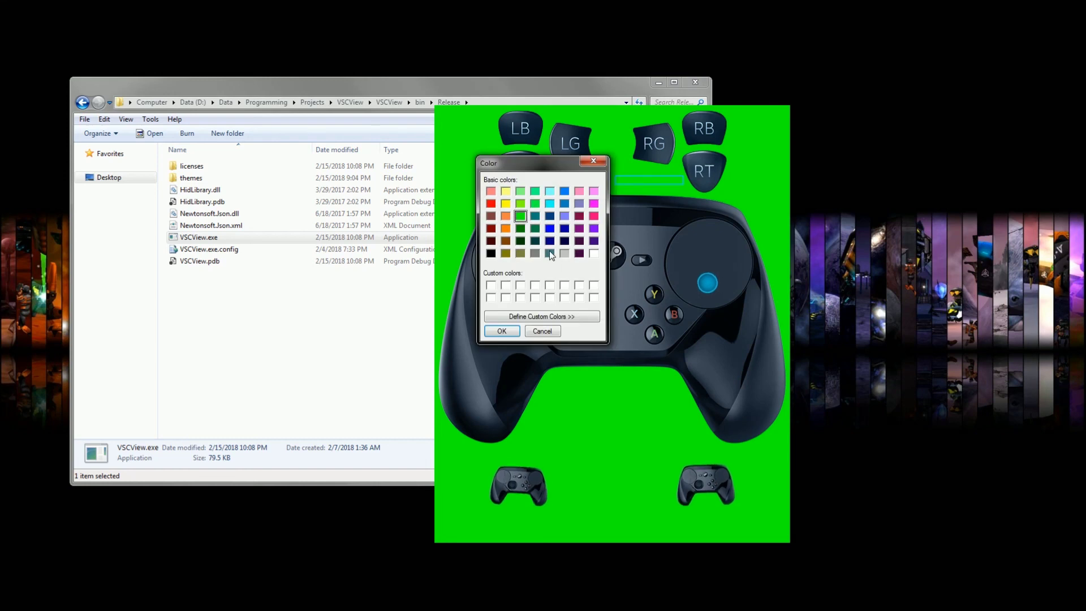
pyautogui.click(502, 331)
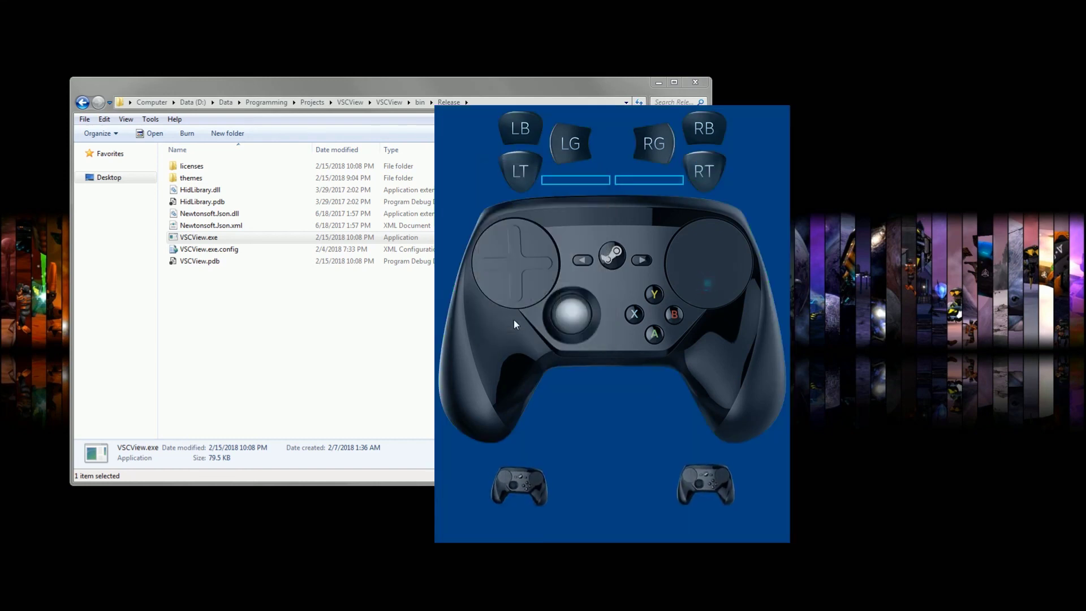
# Set the overlay's background color to red
pyautogui.rightClick(580, 288)
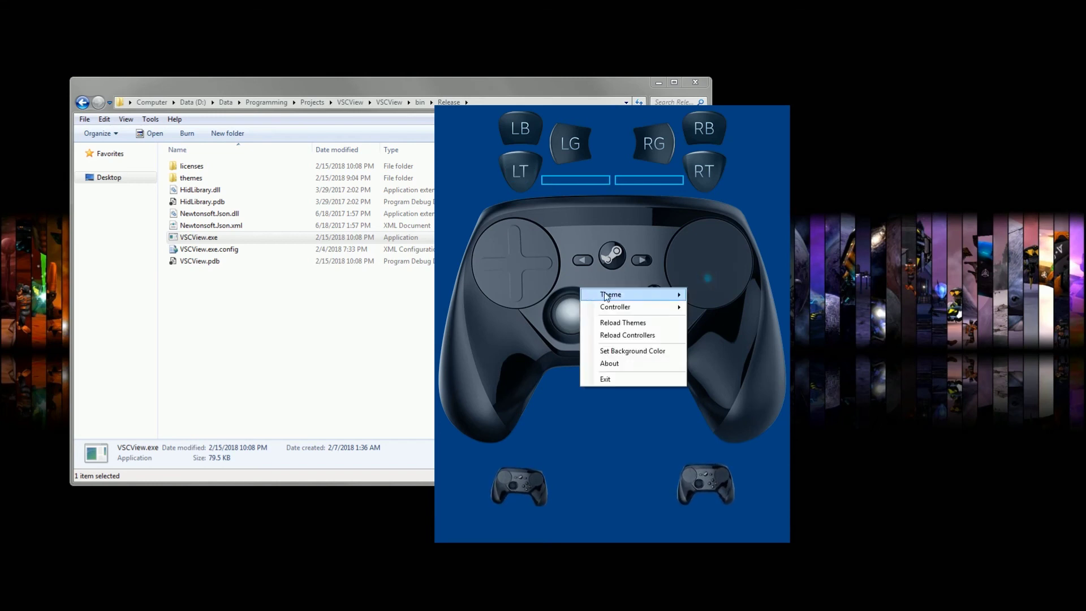
pyautogui.click(616, 351)
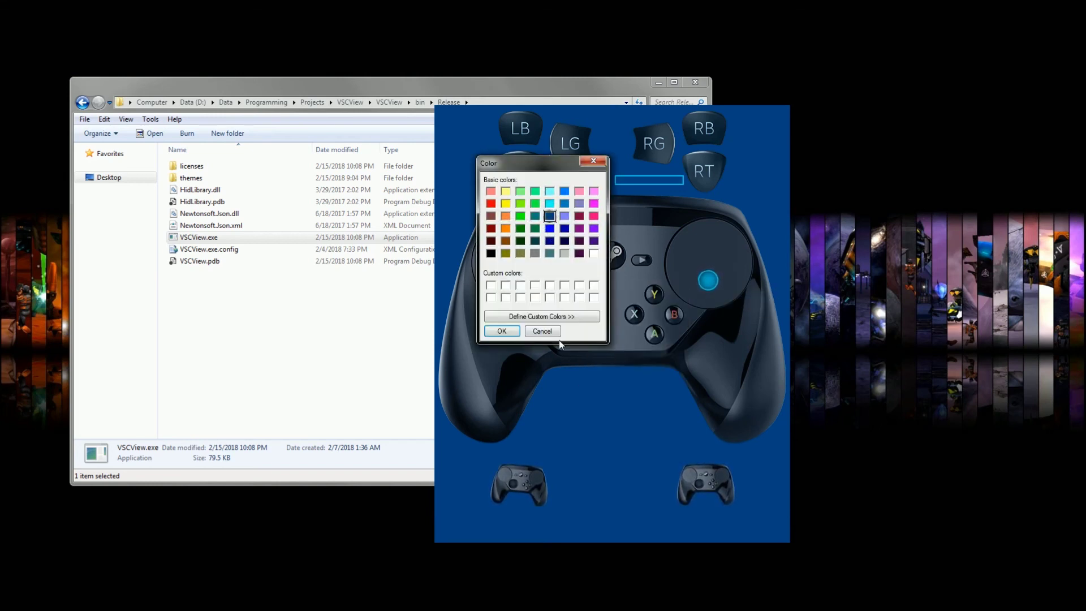
pyautogui.click(506, 332)
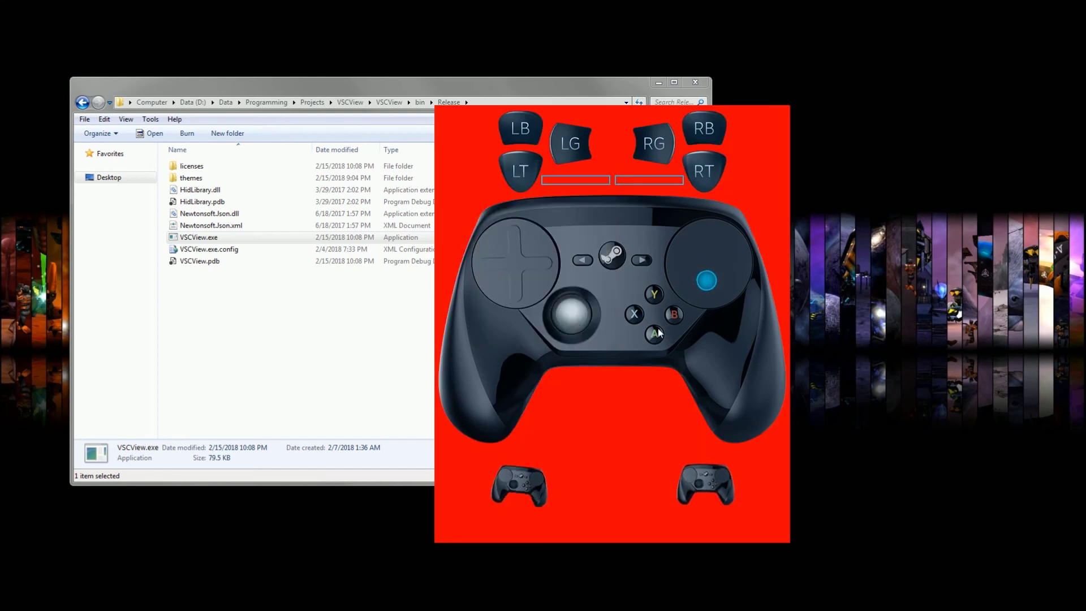
# Set the overlay's background color to green and move the overlay clear of the file window
pyautogui.rightClick(600, 321)
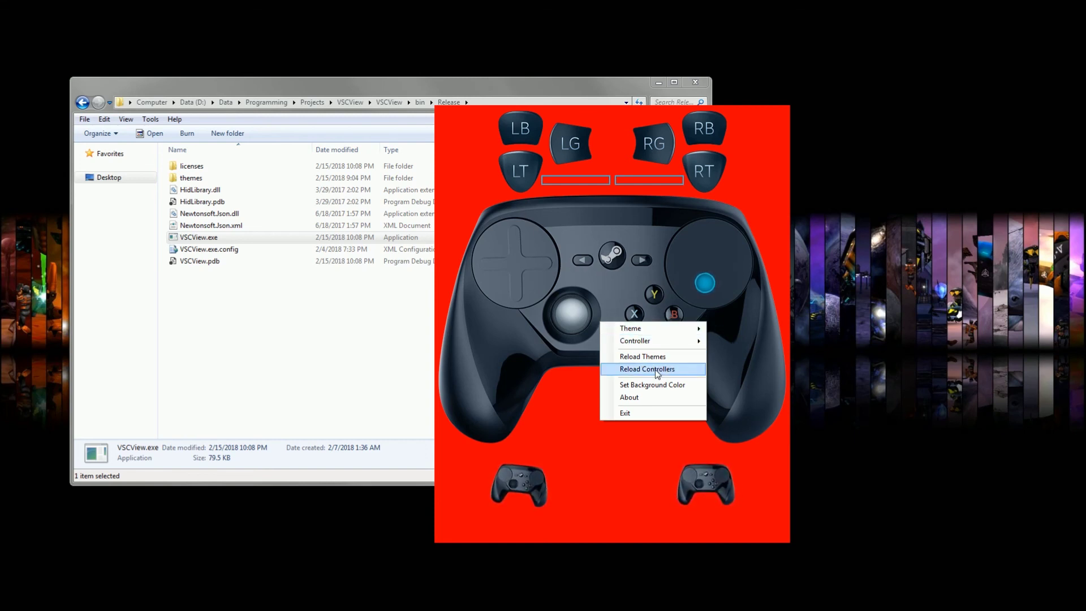
pyautogui.click(640, 385)
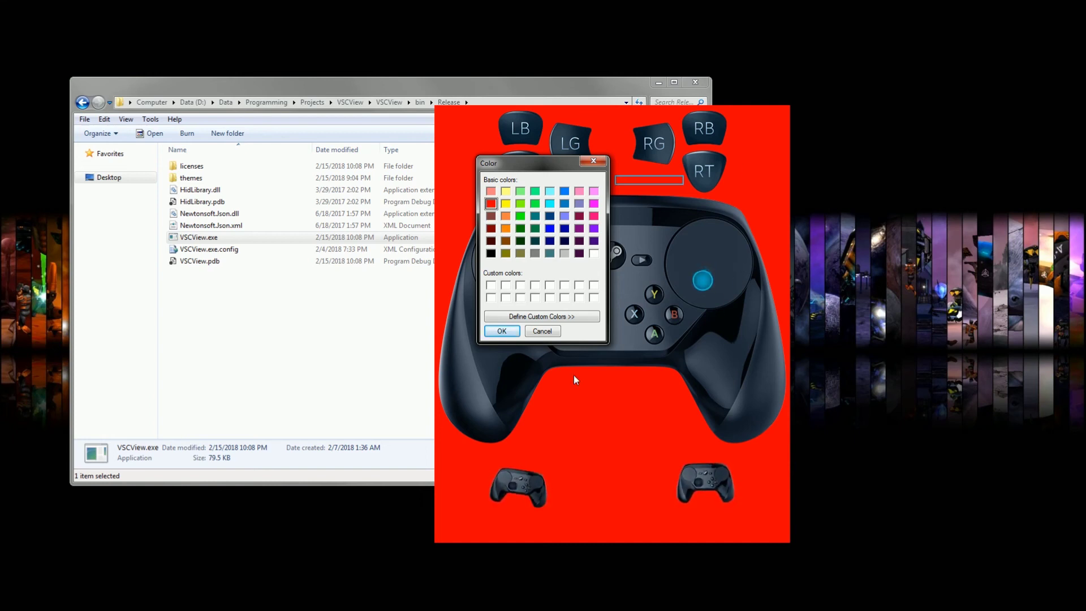
pyautogui.click(520, 216)
pyautogui.click(502, 331)
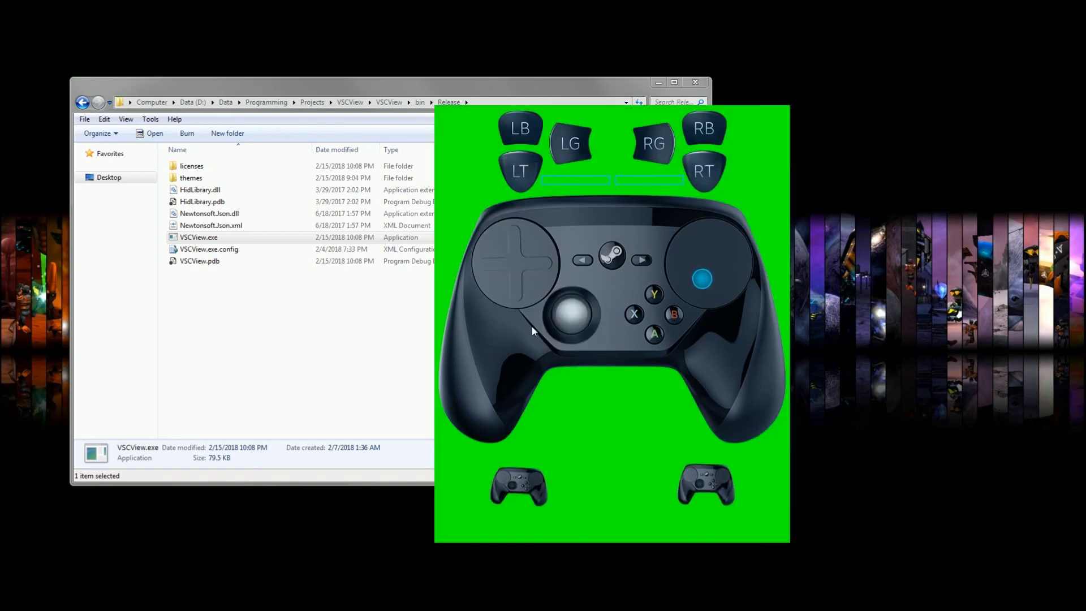
pyautogui.moveTo(531, 389); pyautogui.dragTo(820, 397)
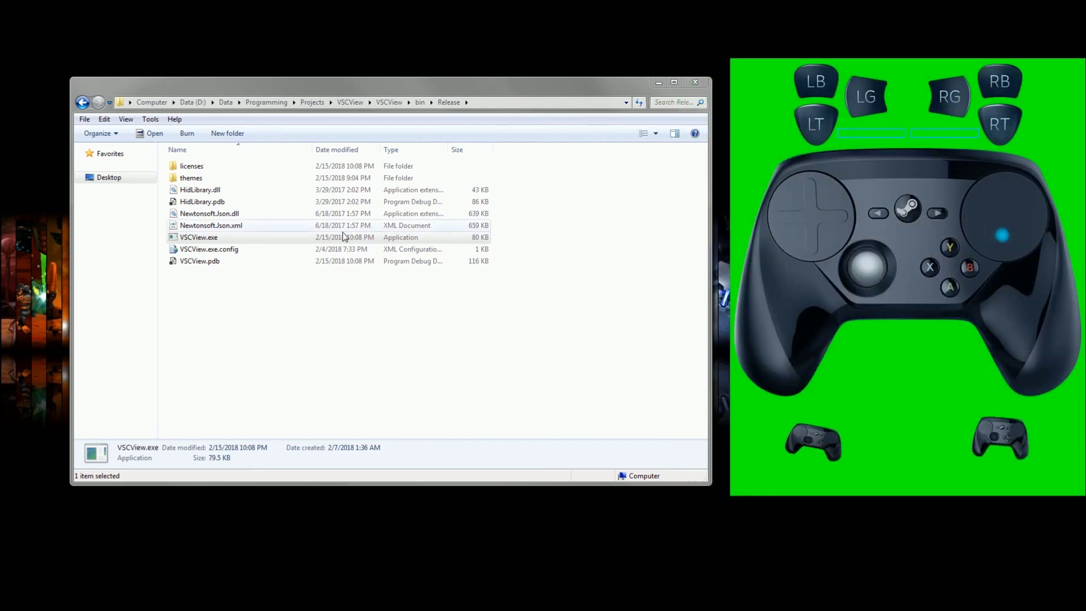
# Open the themes folder, shift its window down, and switch to all.json in Notepad++
pyautogui.doubleClick(213, 177)
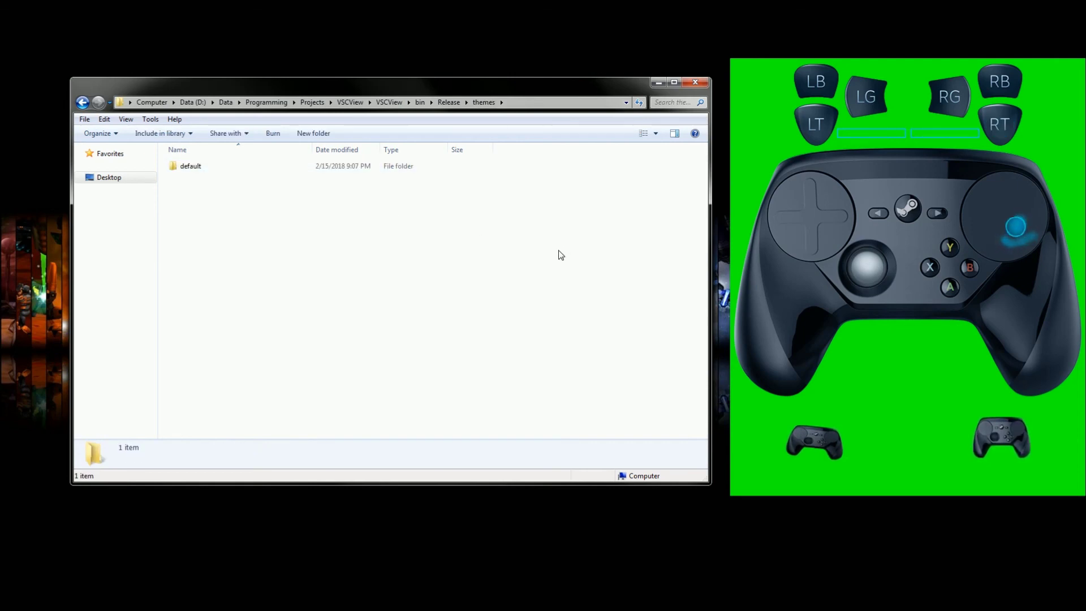
pyautogui.moveTo(483, 84); pyautogui.dragTo(490, 170)
pyautogui.click(487, 157)
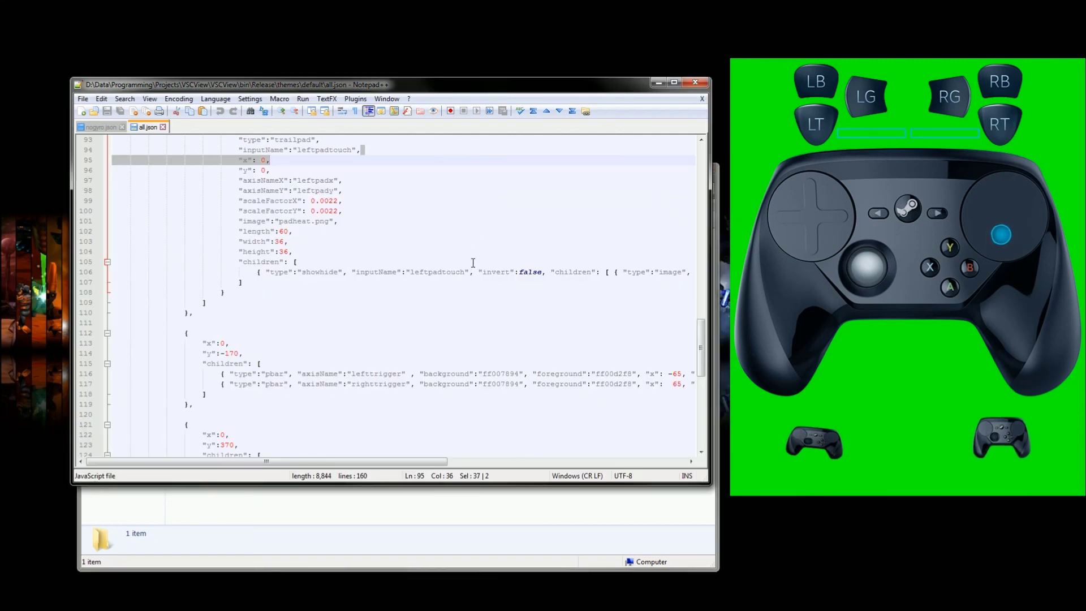
# Examine the structure of all.json, from the base image and button entries to the trailpad, trigger bar and gyro elements
pyautogui.click(486, 252)
pyautogui.scroll(20, 493, 227)
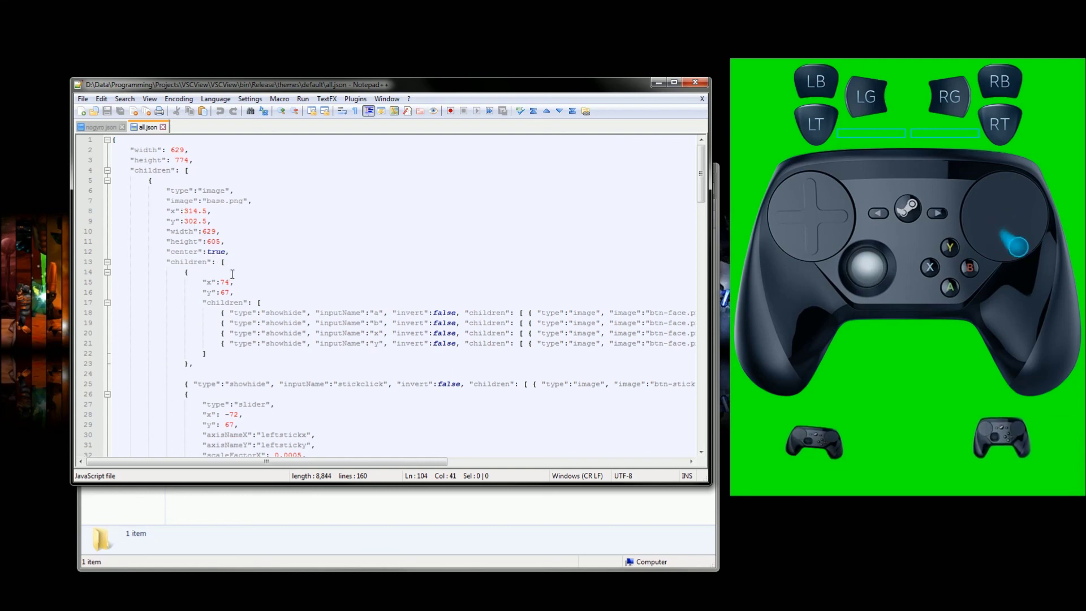
pyautogui.scroll(-12, 232, 274)
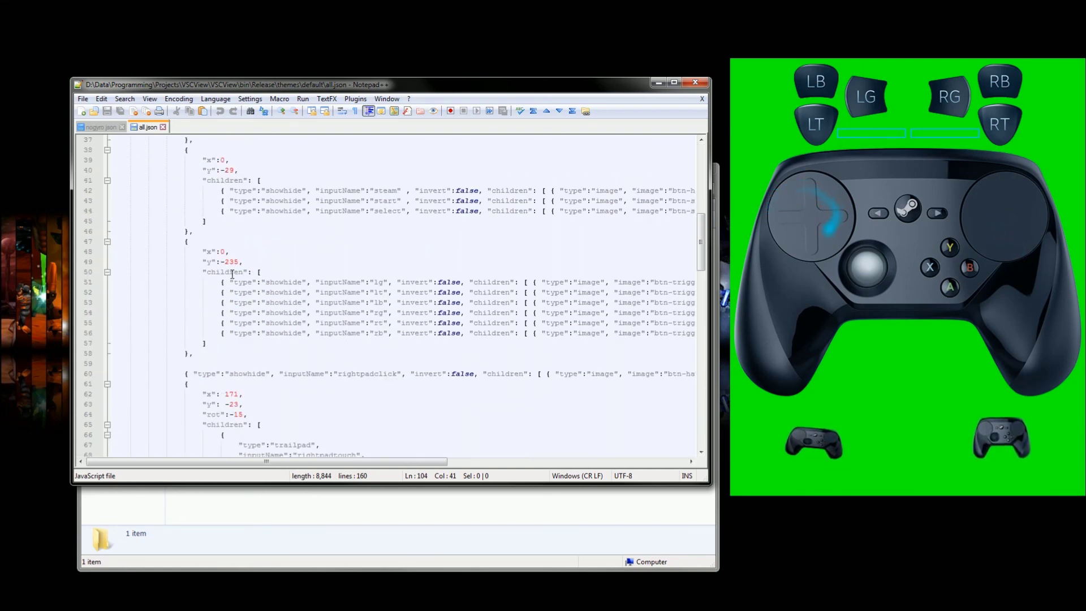
pyautogui.scroll(-4, 232, 273)
pyautogui.scroll(2, 232, 274)
pyautogui.scroll(-4, 232, 274)
pyautogui.scroll(-20, 232, 274)
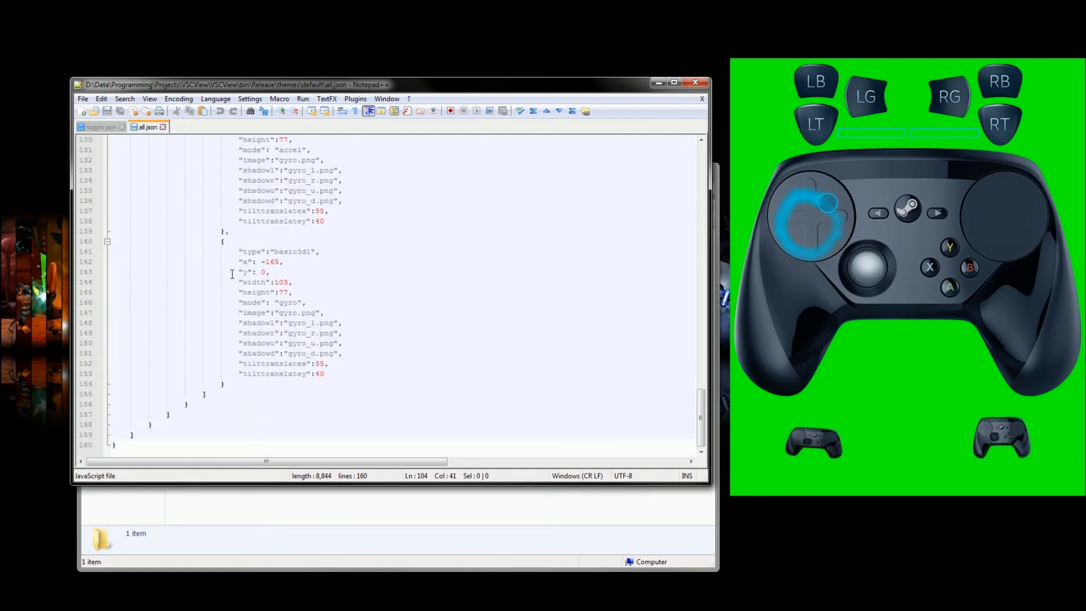
pyautogui.scroll(3, 226, 279)
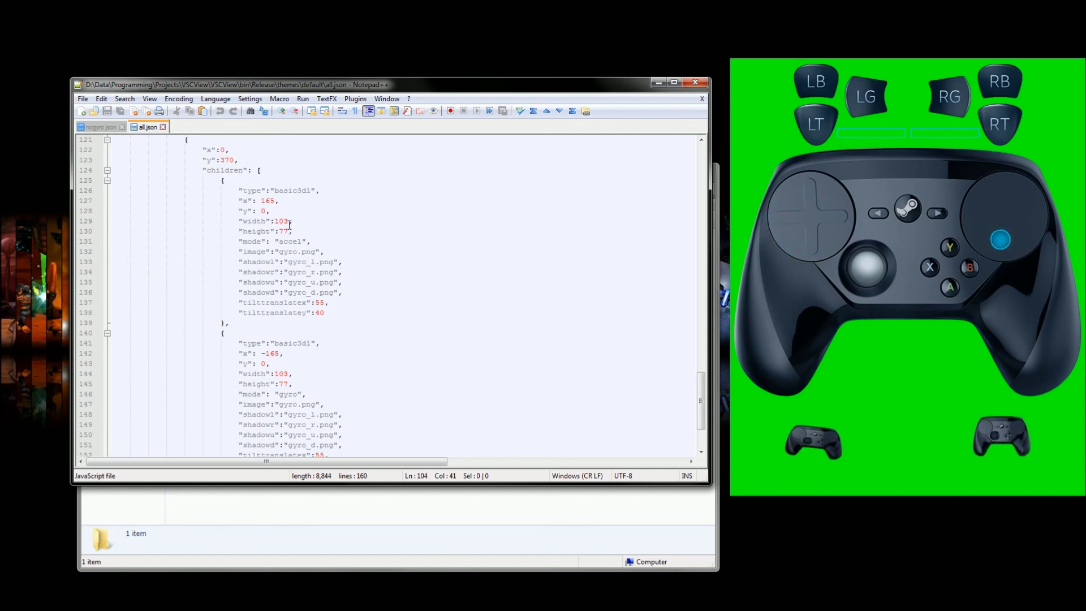
pyautogui.scroll(2, 277, 193)
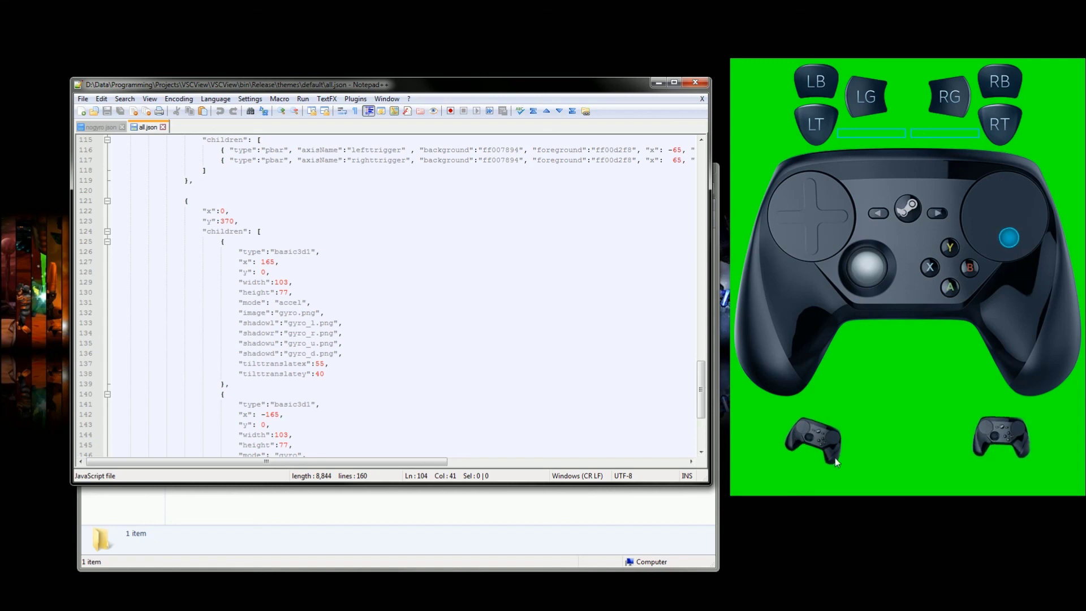
pyautogui.scroll(5, 405, 279)
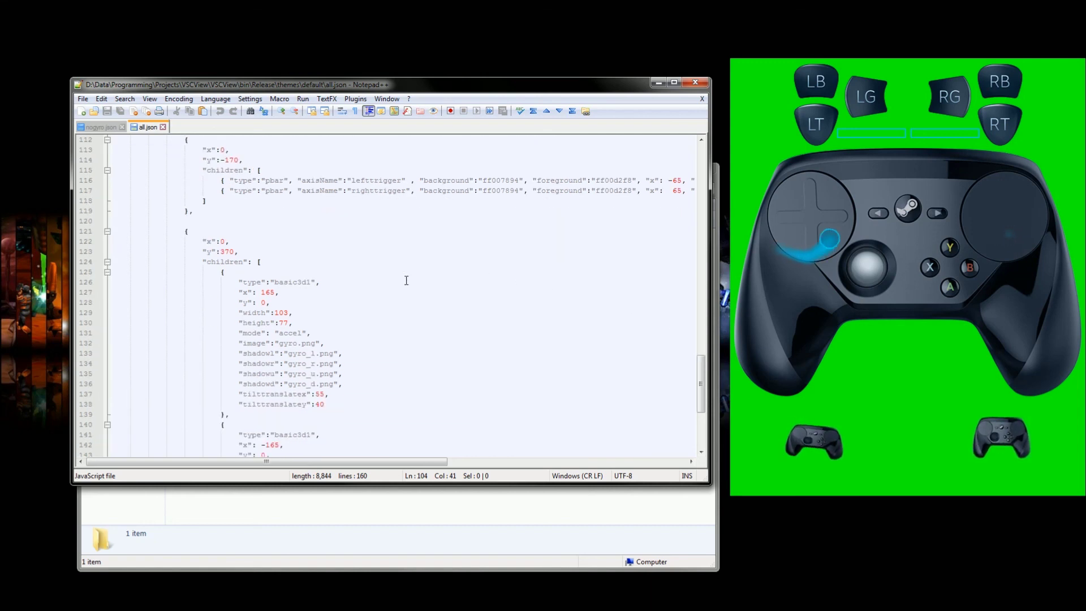
pyautogui.scroll(20, 406, 280)
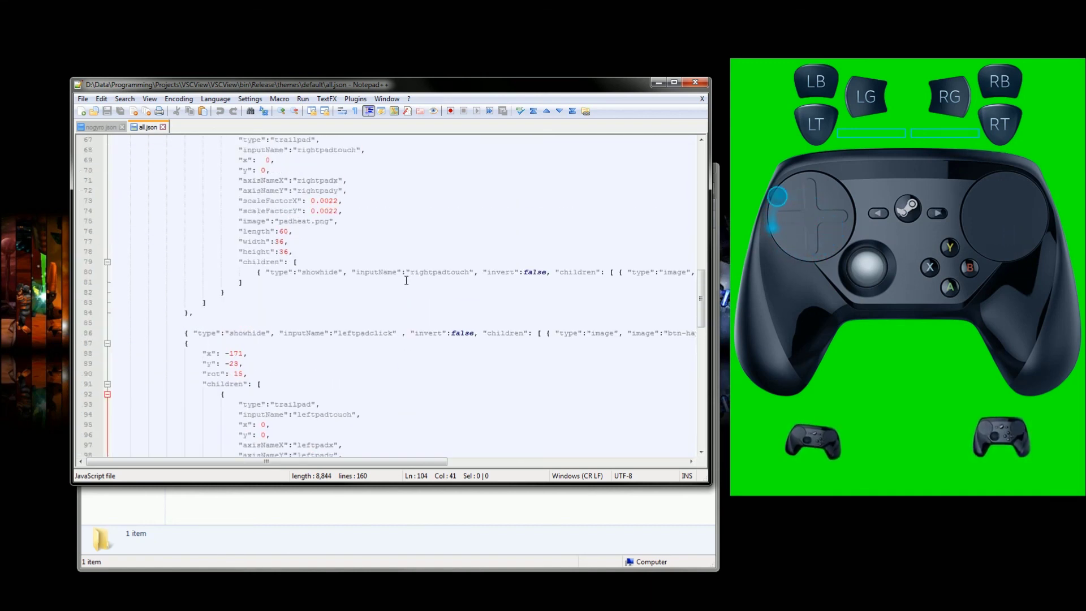
pyautogui.scroll(11, 406, 280)
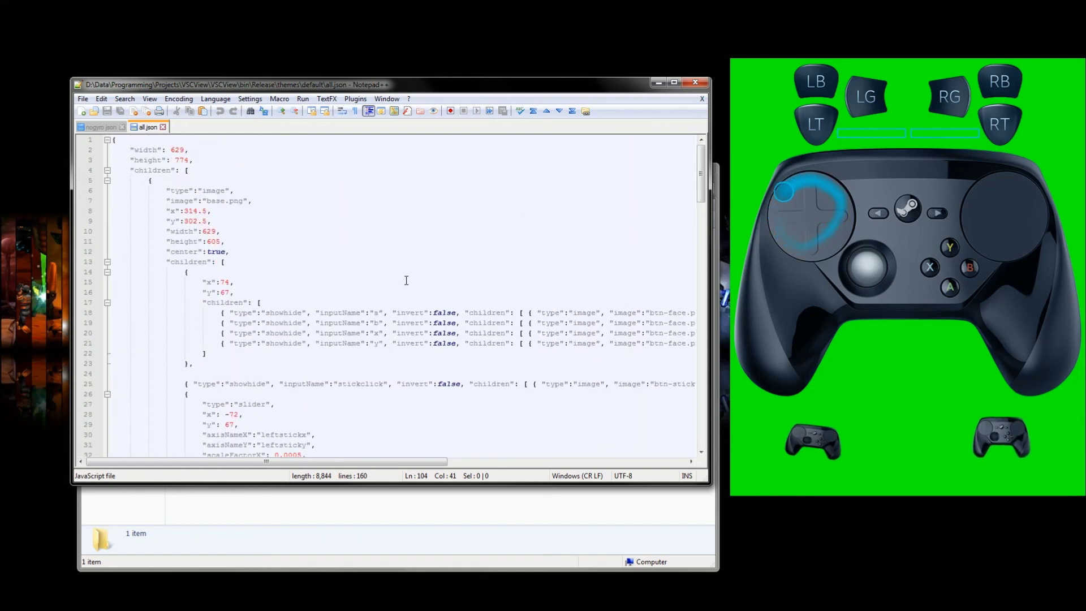
# Return to the file window, open the default theme folder and select nogyro.json
pyautogui.click(378, 502)
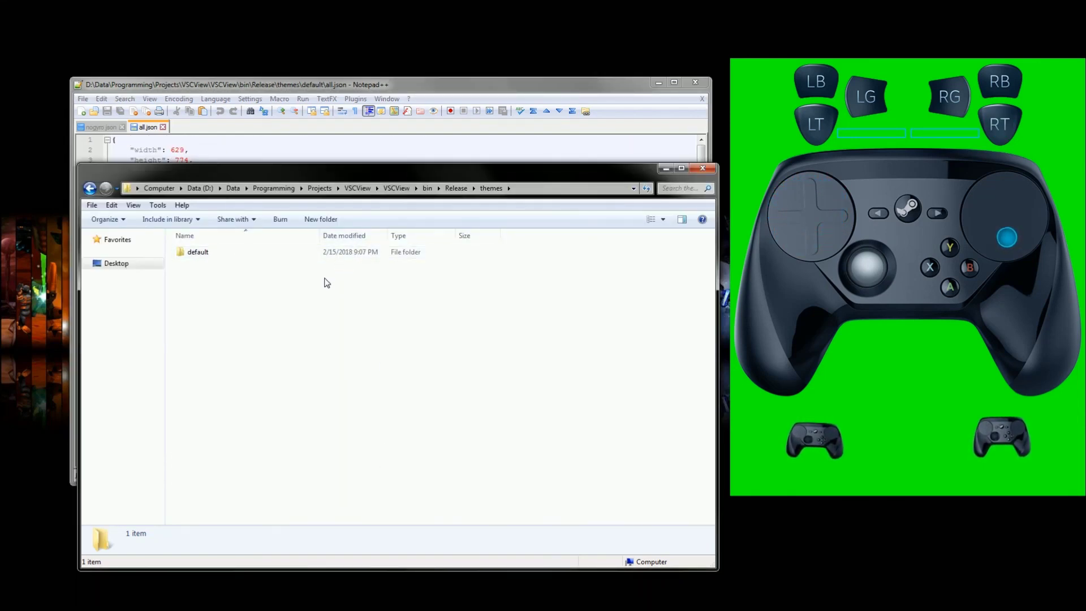
pyautogui.doubleClick(207, 253)
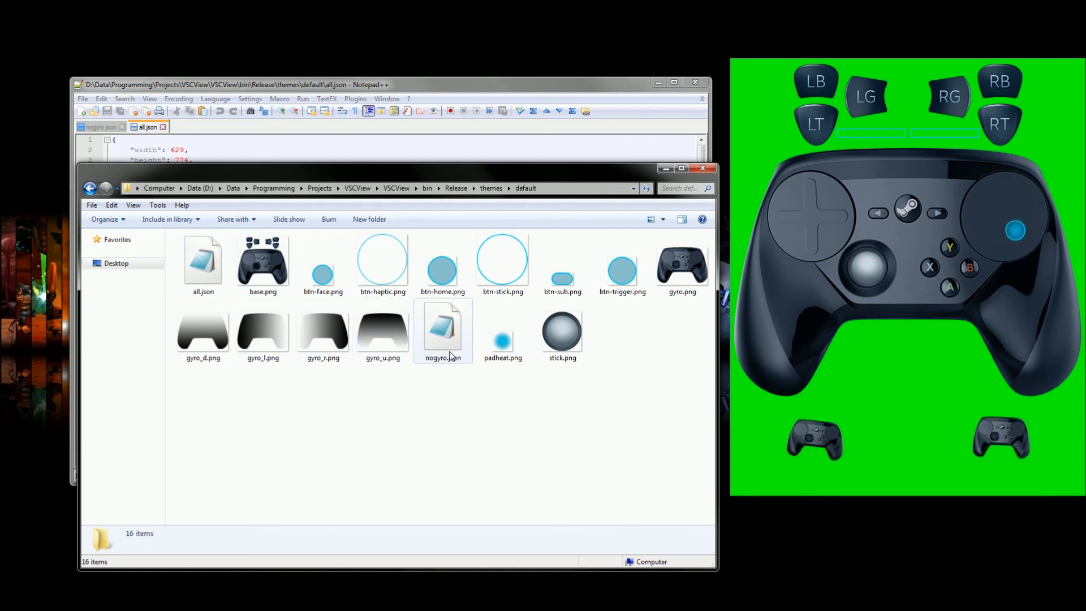
pyautogui.click(441, 331)
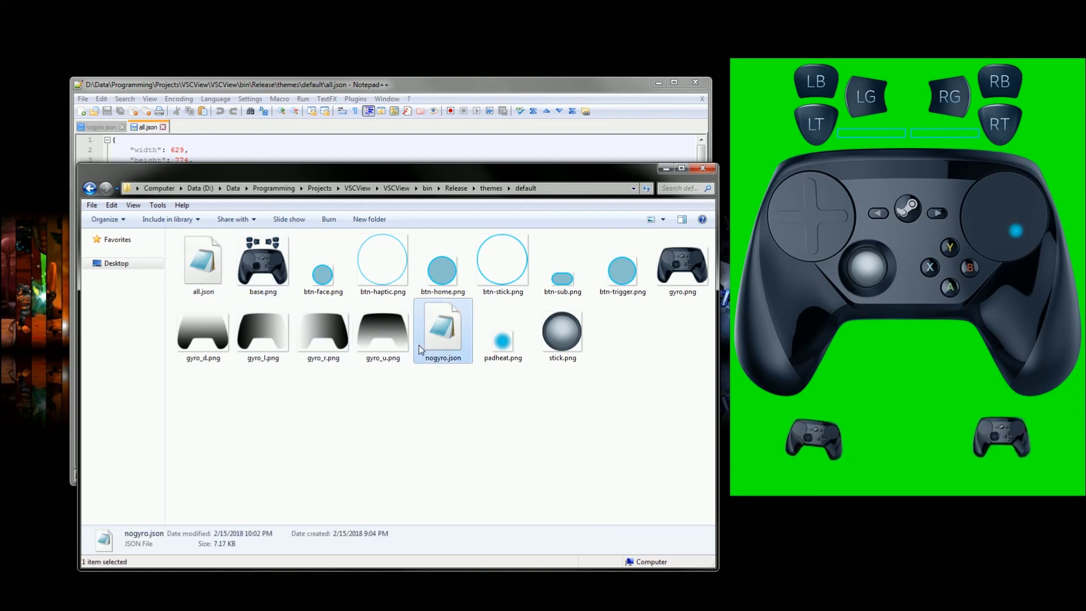
pyautogui.rightClick(430, 334)
# Check the controller overlay's theme option, dismiss it and move the overlay up to the screen's upper edge
pyautogui.click(823, 325)
pyautogui.rightClick(822, 319)
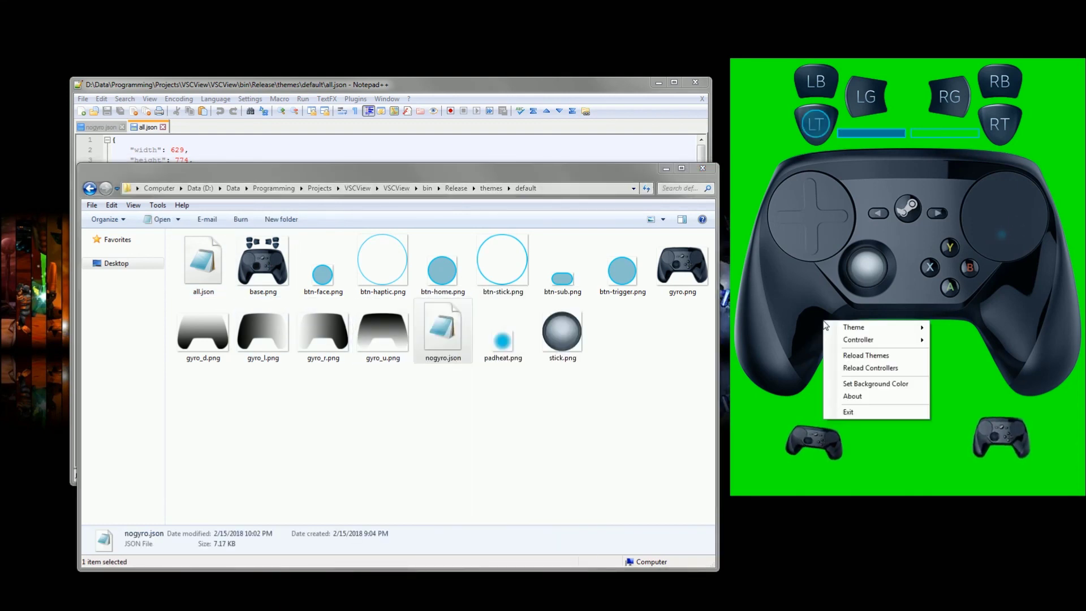
pyautogui.click(859, 331)
pyautogui.moveTo(842, 271); pyautogui.dragTo(840, 211)
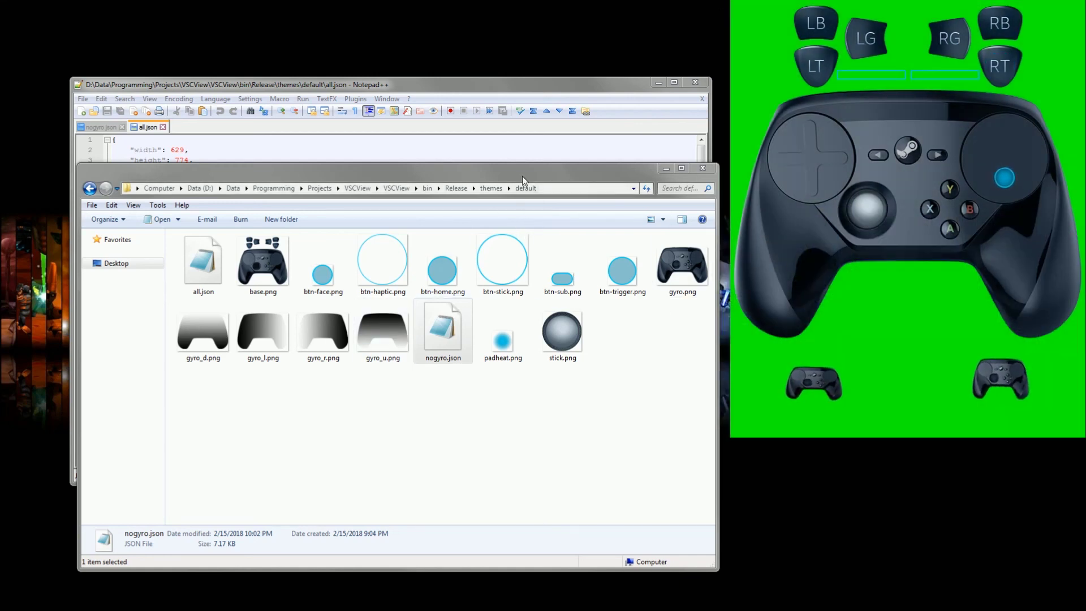
# Move the Notepad++ window down, switch to Chrome and review the VSCView 0.2.0.3 Beta Release page, its address, downloads and notes
pyautogui.moveTo(466, 86); pyautogui.dragTo(474, 191)
pyautogui.click(477, 95)
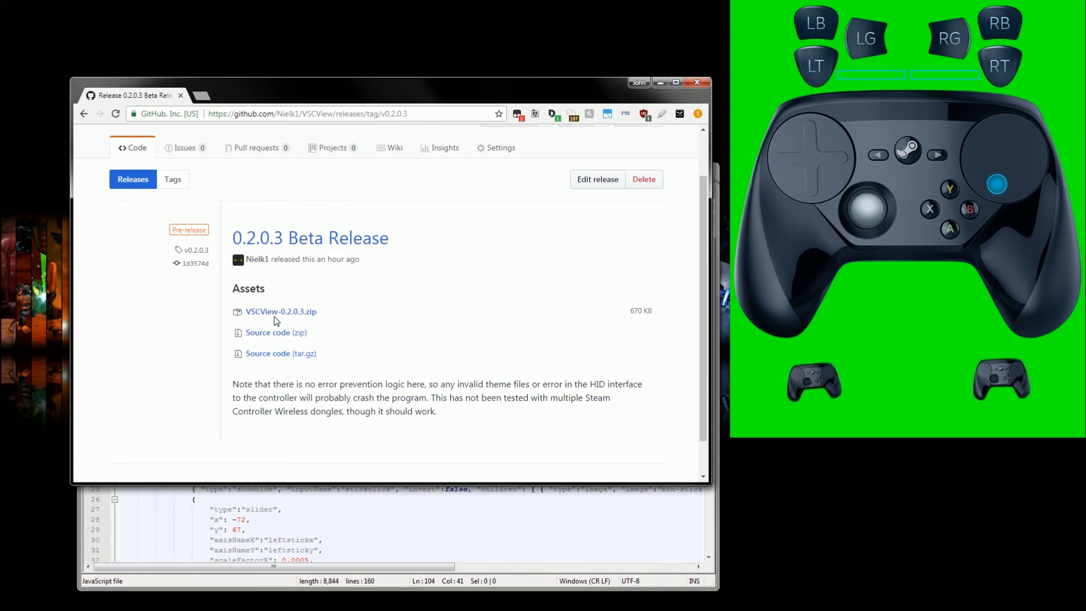
pyautogui.scroll(1, 461, 317)
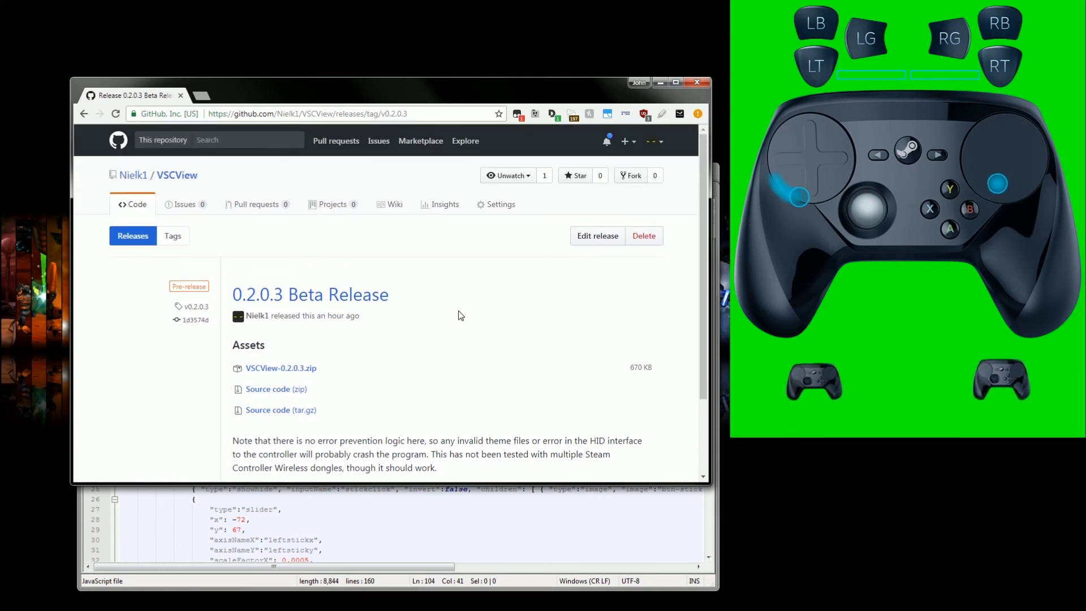
pyautogui.scroll(-2, 452, 311)
pyautogui.scroll(2, 441, 305)
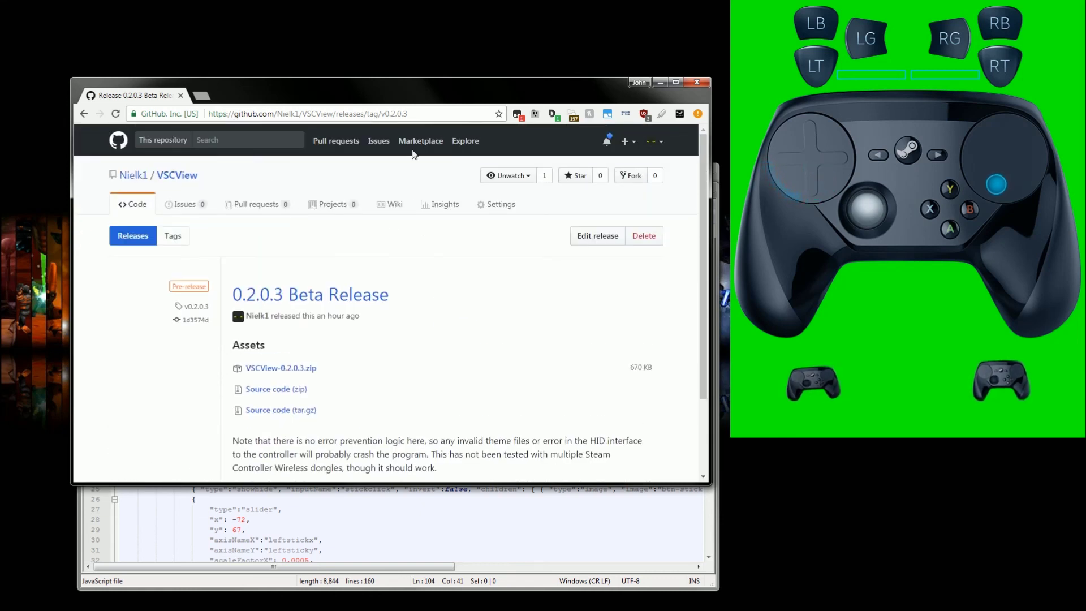
pyautogui.moveTo(421, 115); pyautogui.dragTo(238, 113)
pyautogui.click(320, 113)
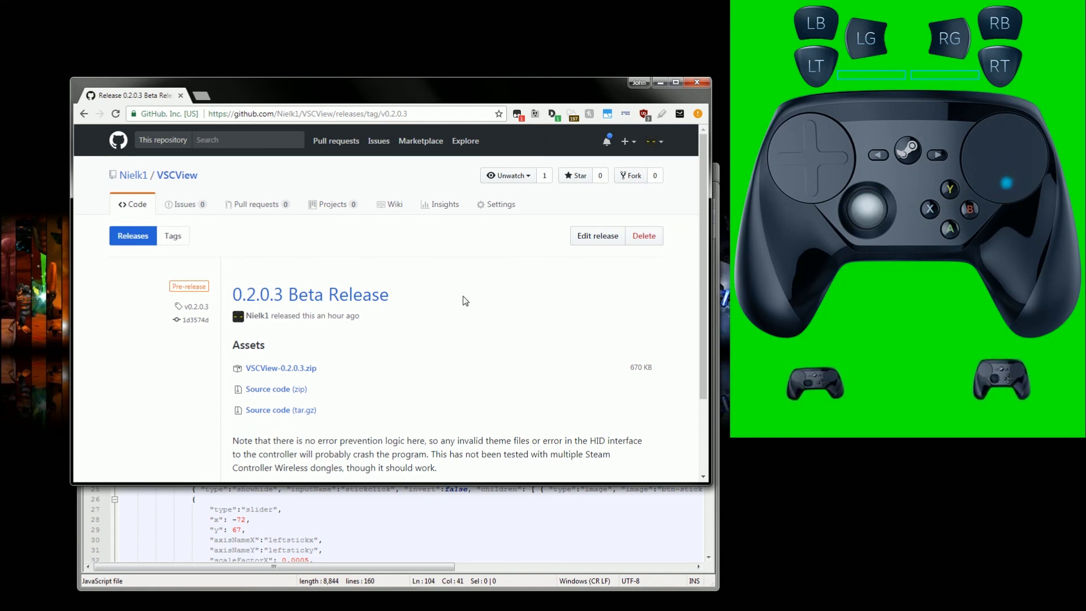
pyautogui.scroll(-3, 466, 294)
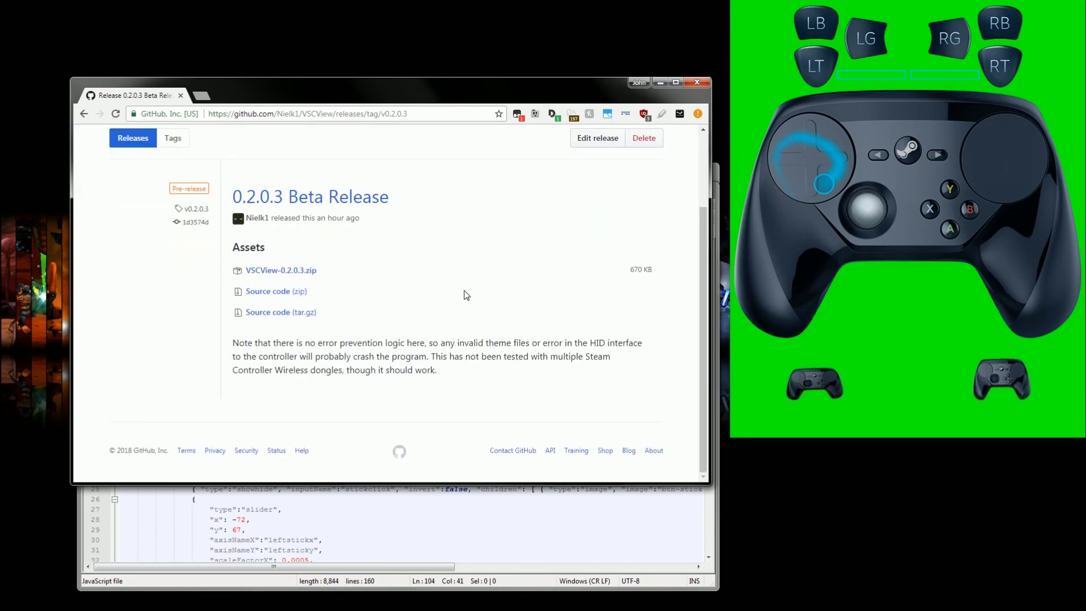
pyautogui.scroll(3, 466, 294)
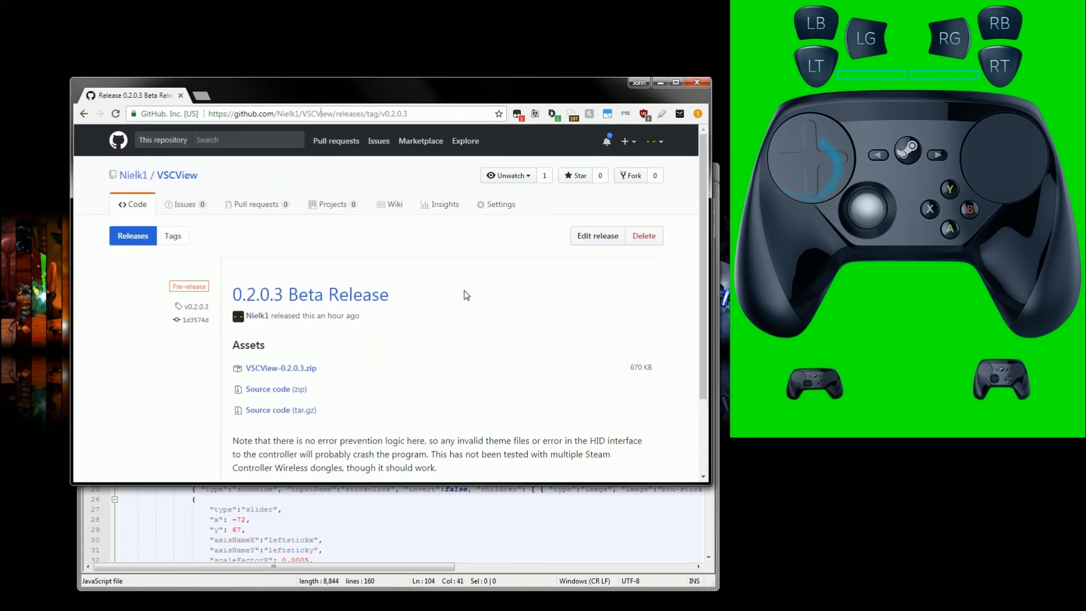
# Switch back to all.json in Notepad++ and examine the entries from the stick slider down to the trigger bars and gyro
pyautogui.click(454, 520)
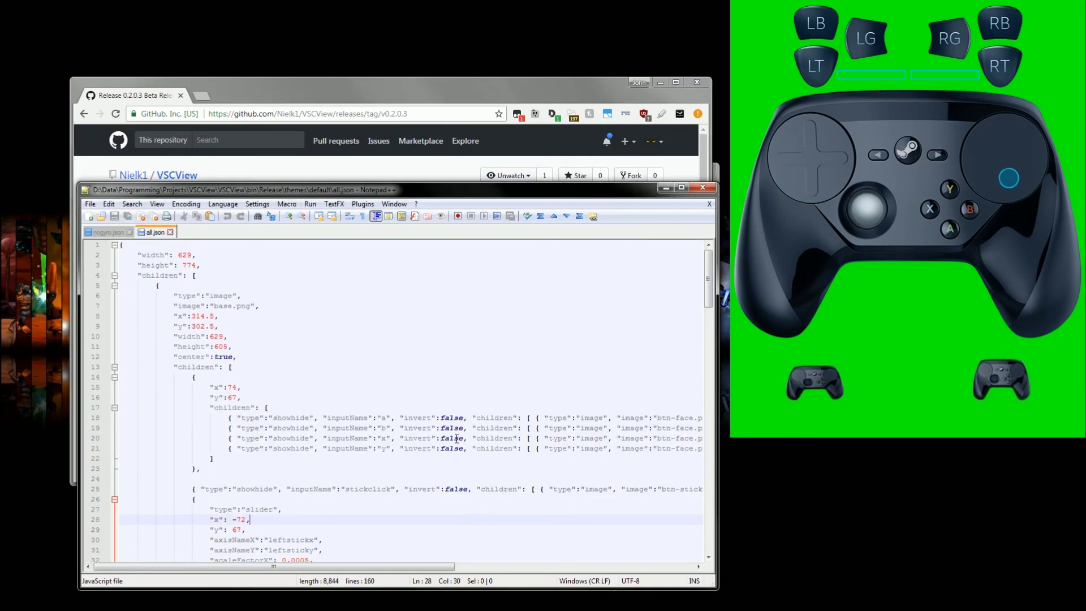
pyautogui.scroll(-4, 469, 415)
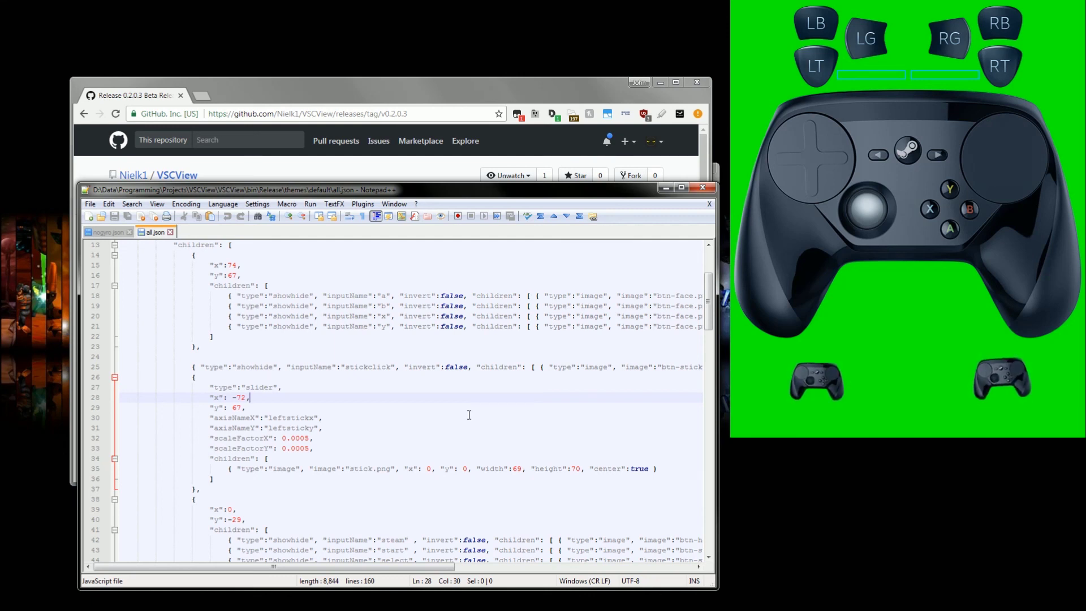
pyautogui.scroll(-19, 389, 259)
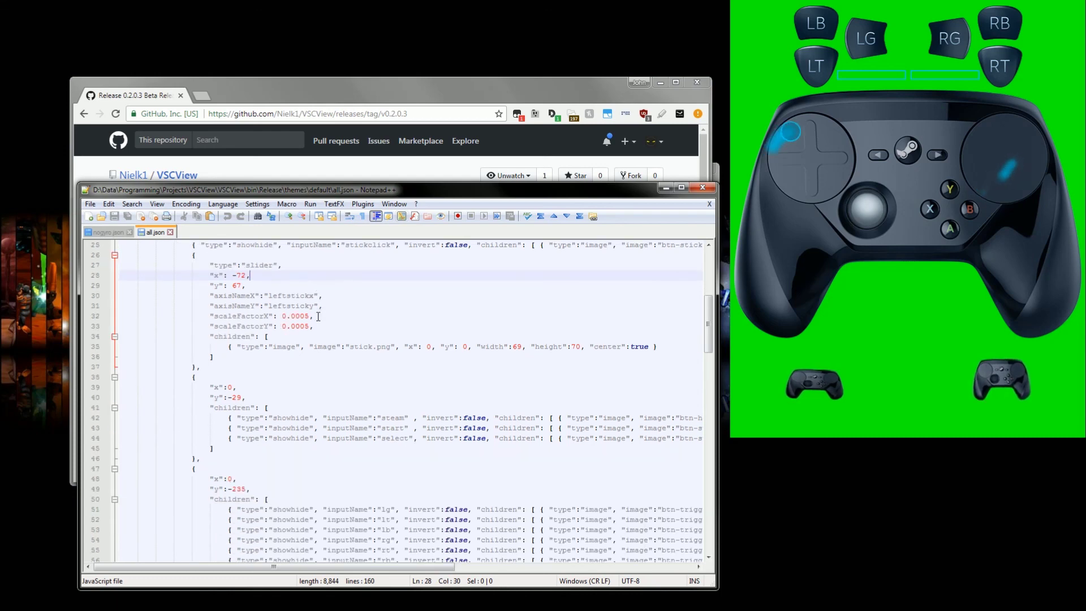
pyautogui.scroll(-11, 318, 317)
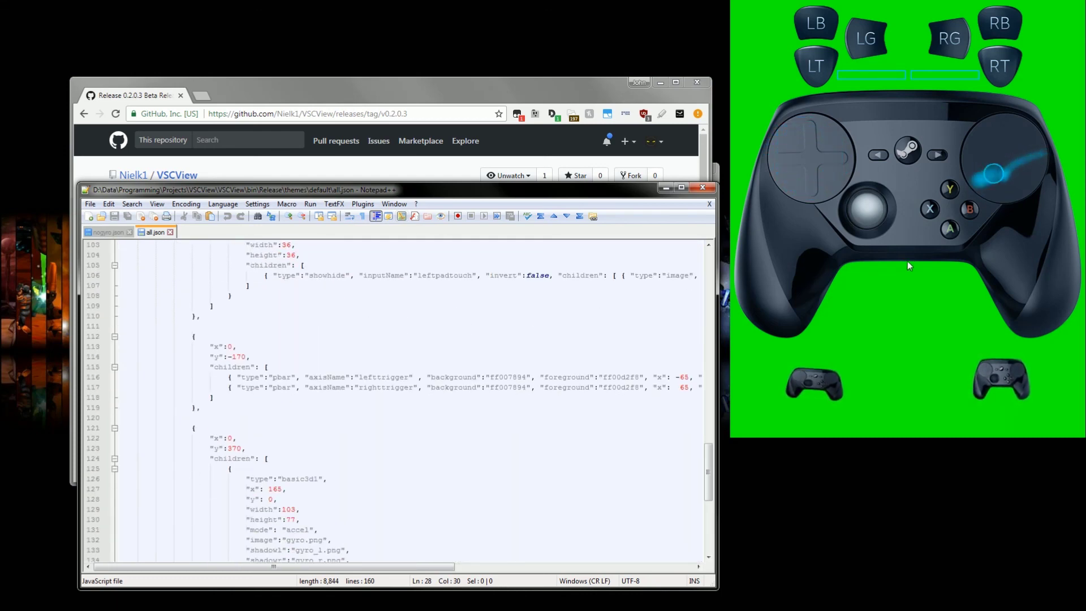
# Open VSCView's About dialog and move it clear of the controller overlay
pyautogui.rightClick(848, 257)
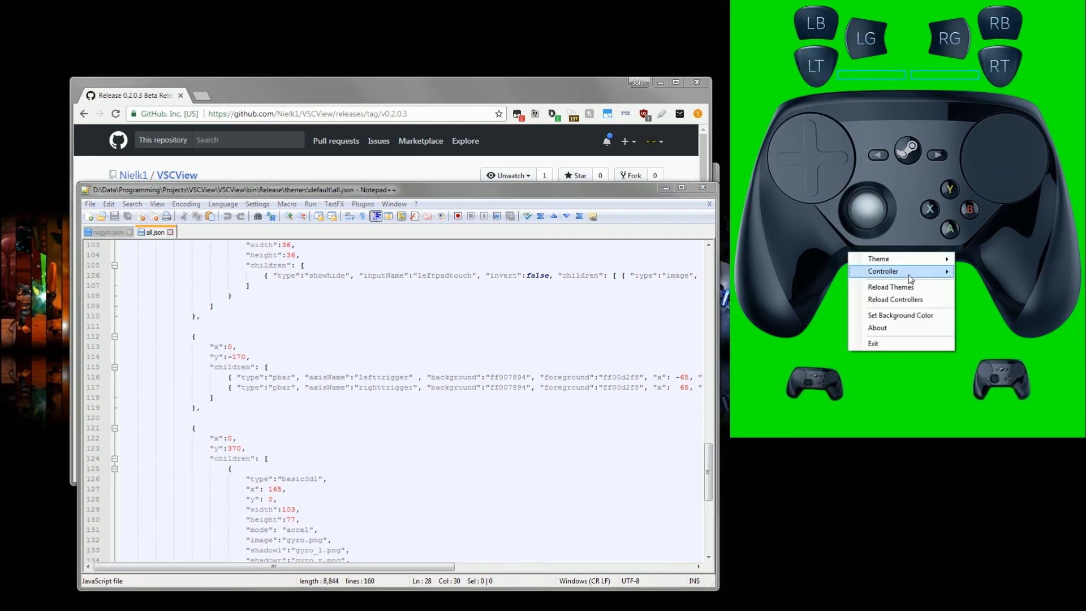
pyautogui.rightClick(755, 249)
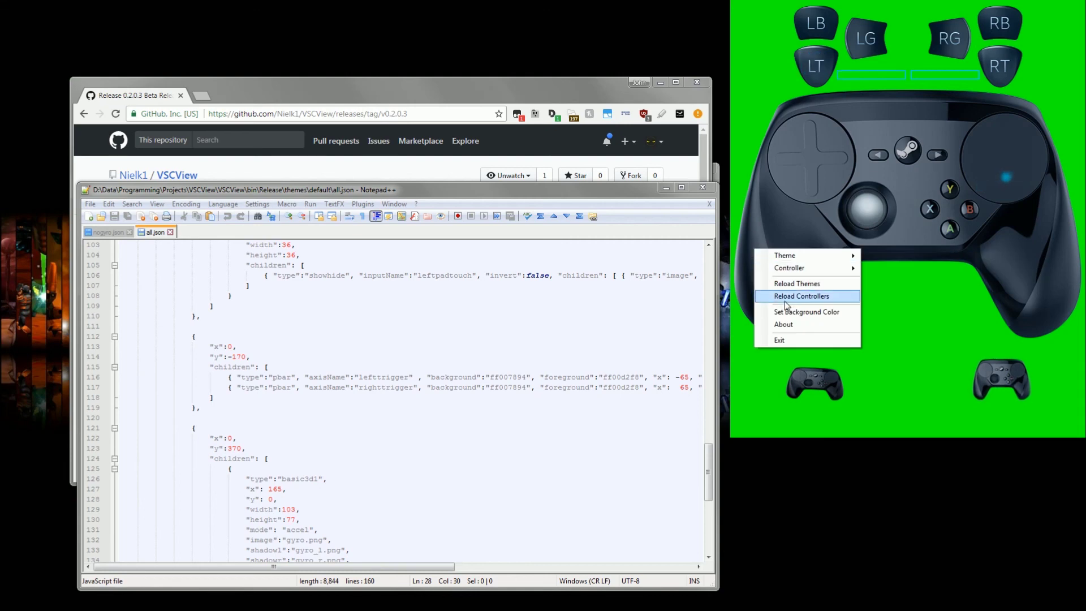
pyautogui.click(790, 323)
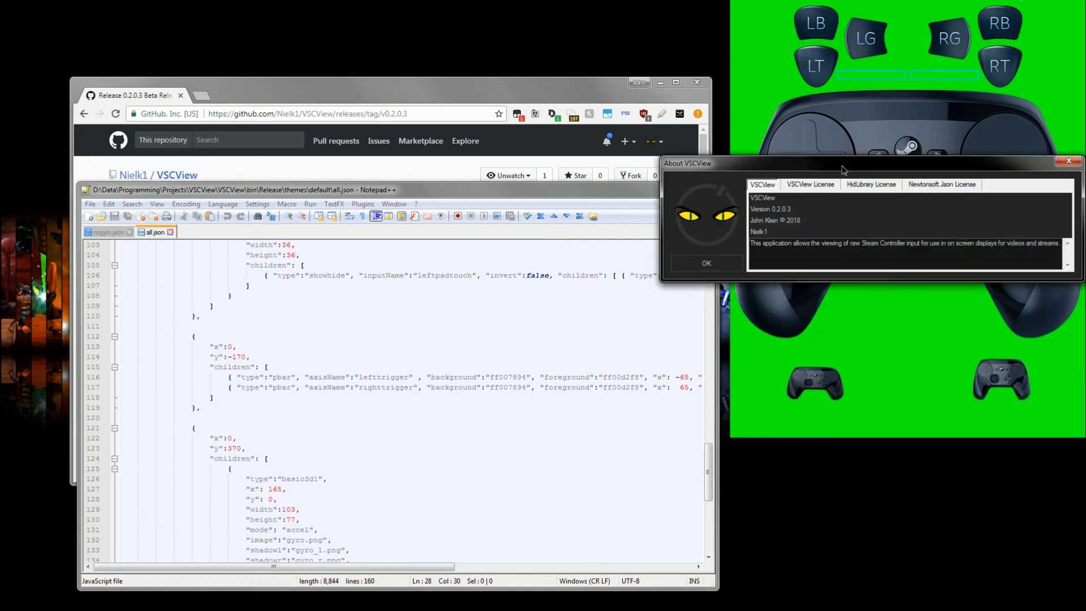
pyautogui.moveTo(916, 163); pyautogui.dragTo(460, 150)
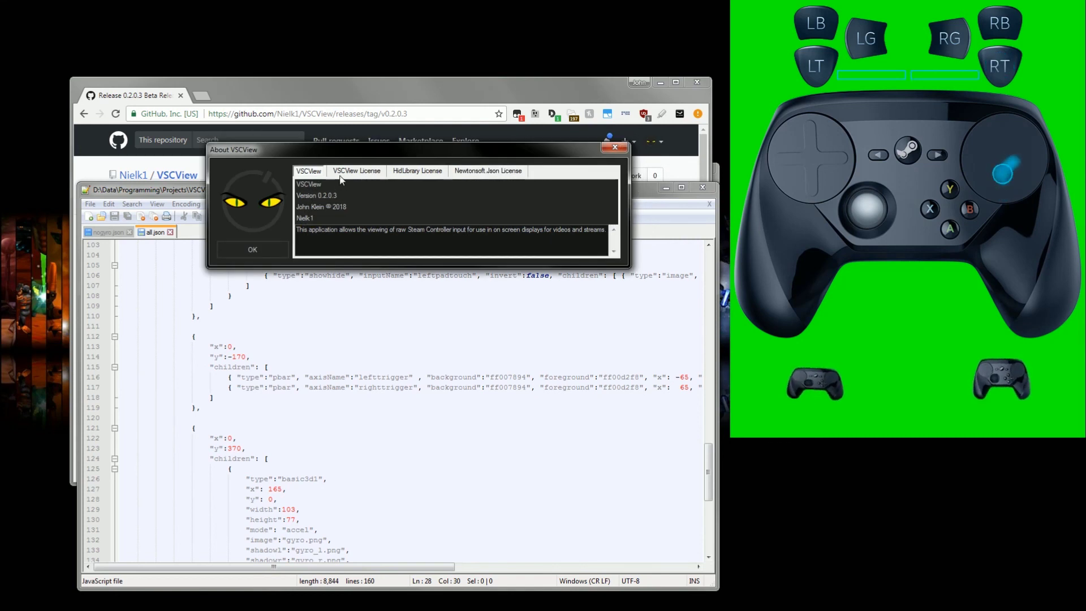
# Review the VSCView, HidLibrary and Newtonsoft.Json licenses, return to the VSCView information and close the About dialog
pyautogui.click(355, 171)
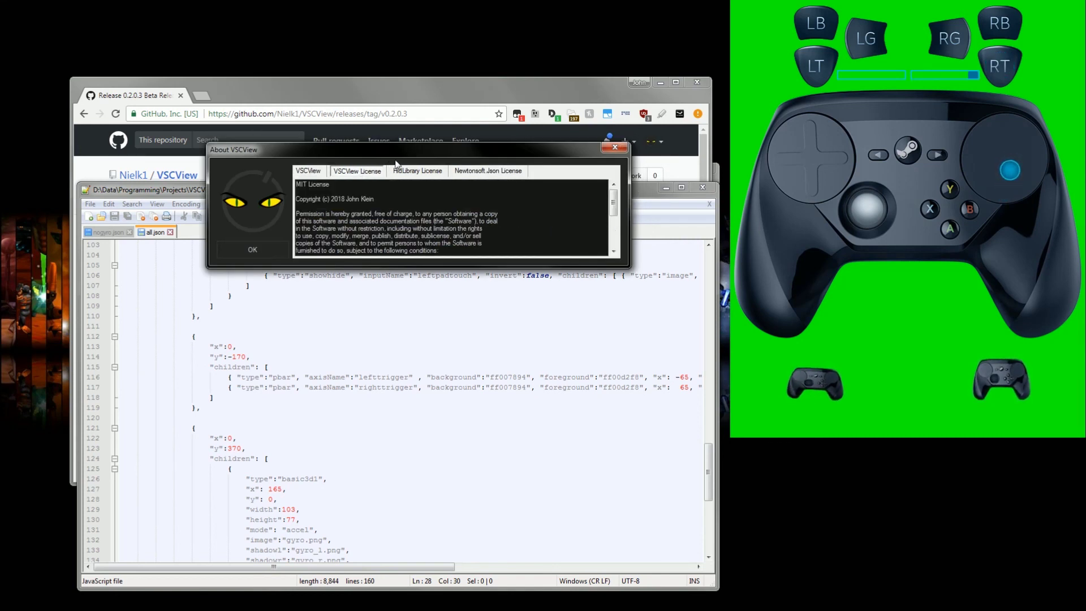
pyautogui.click(429, 174)
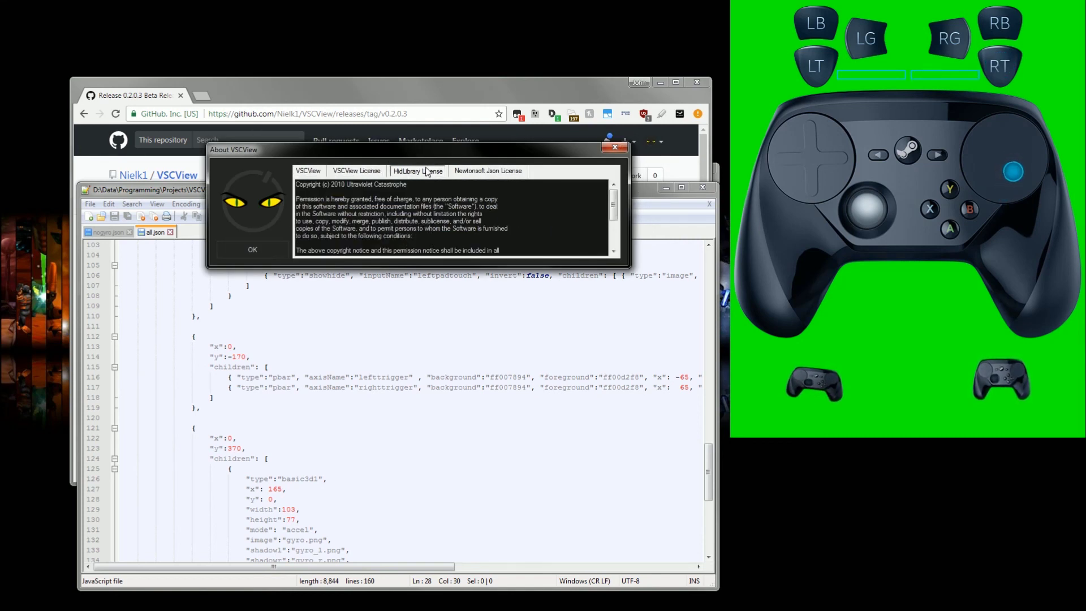
pyautogui.scroll(-3, 450, 218)
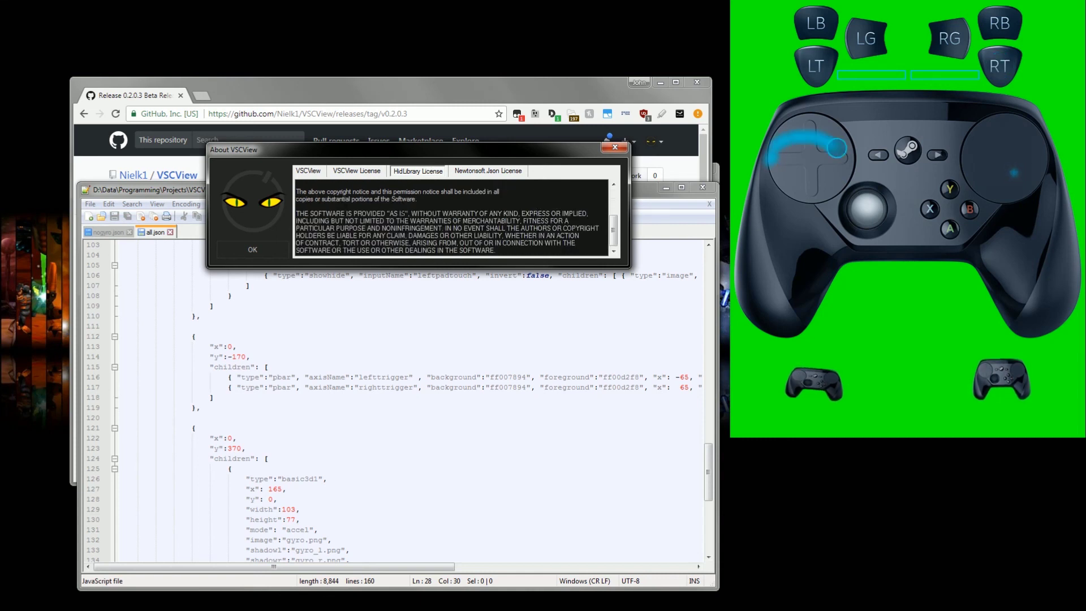
pyautogui.click(485, 173)
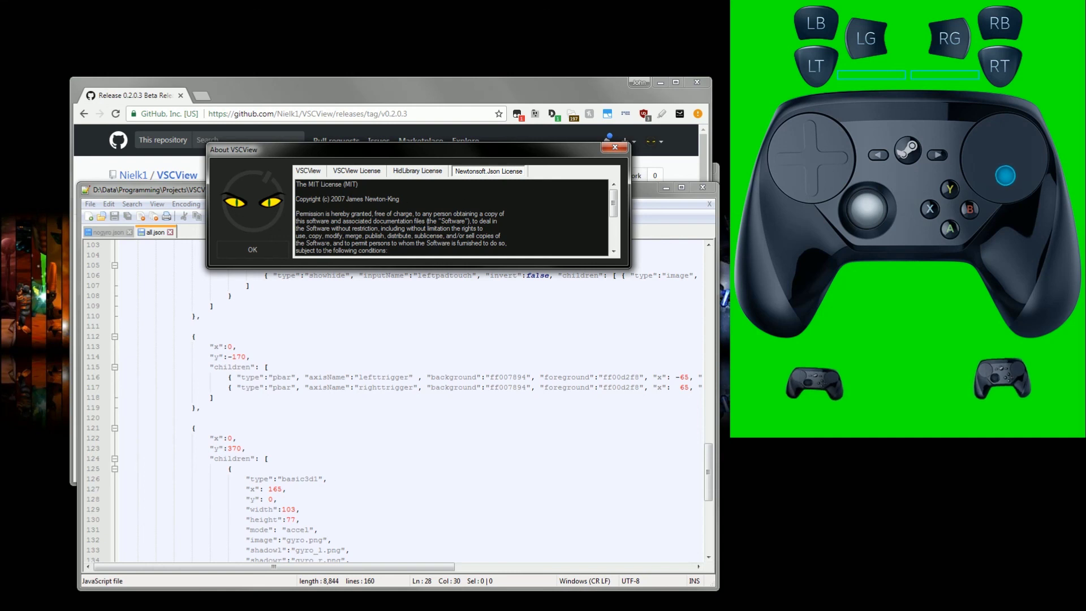
pyautogui.click(310, 172)
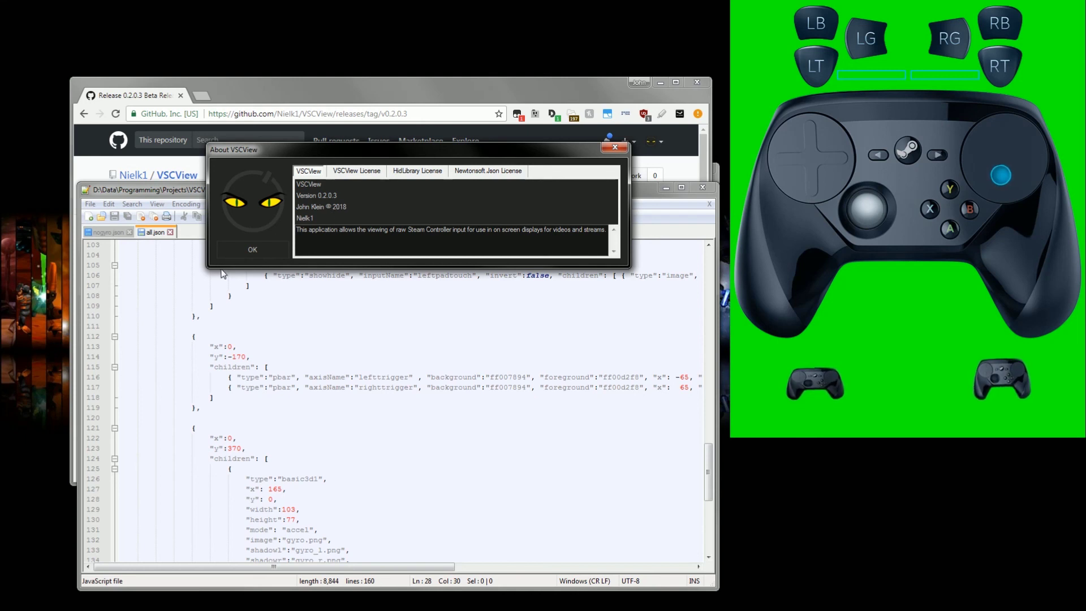
pyautogui.click(245, 250)
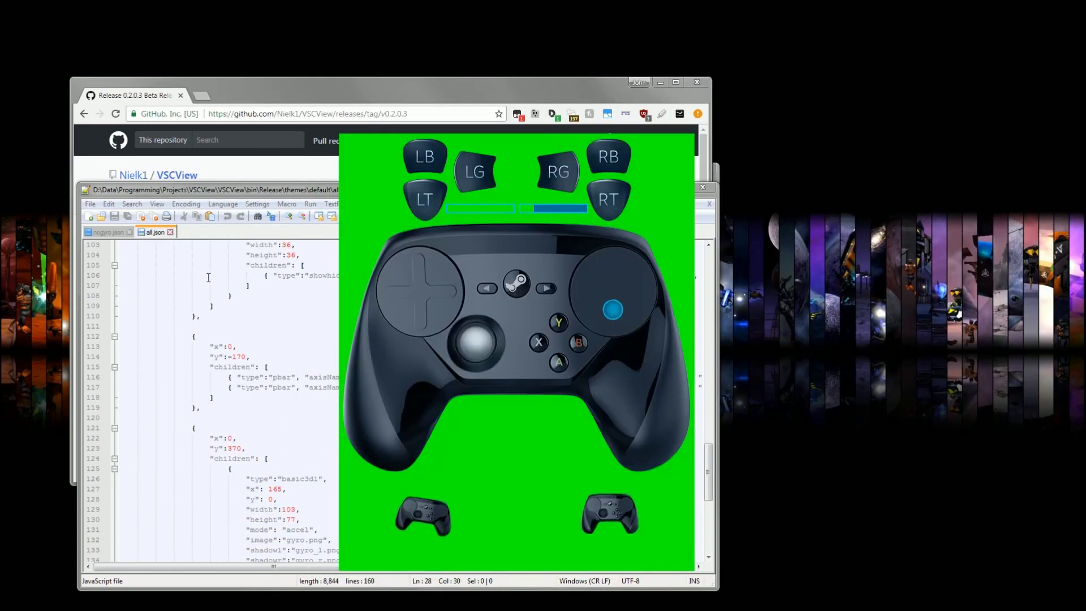
# Move the controller overlay mostly clear of the Notepad++ window and briefly check its available options
pyautogui.moveTo(437, 368); pyautogui.dragTo(429, 294)
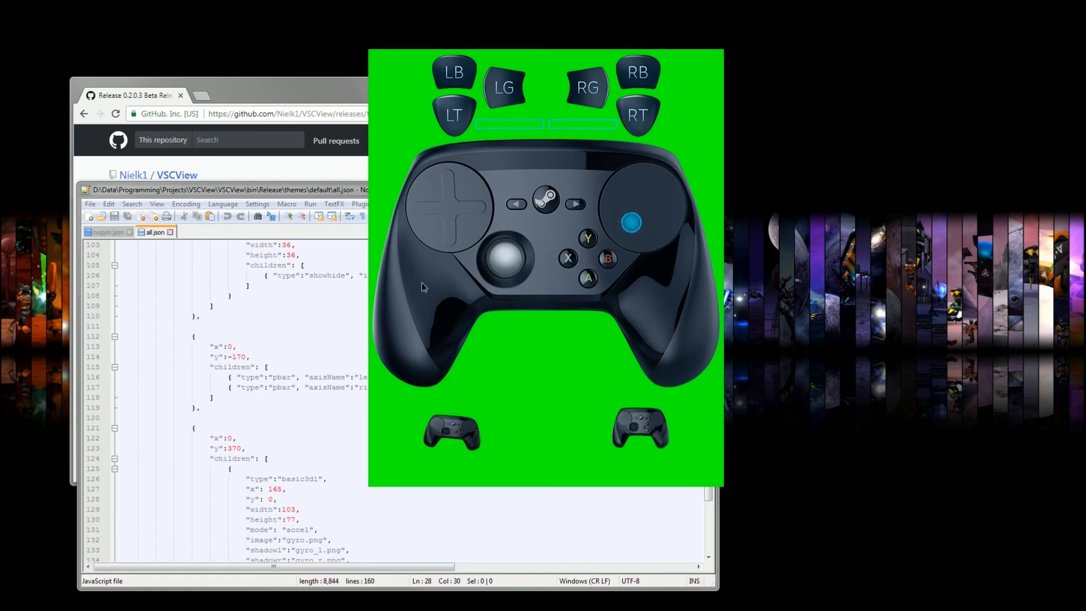
pyautogui.moveTo(431, 263); pyautogui.dragTo(696, 243)
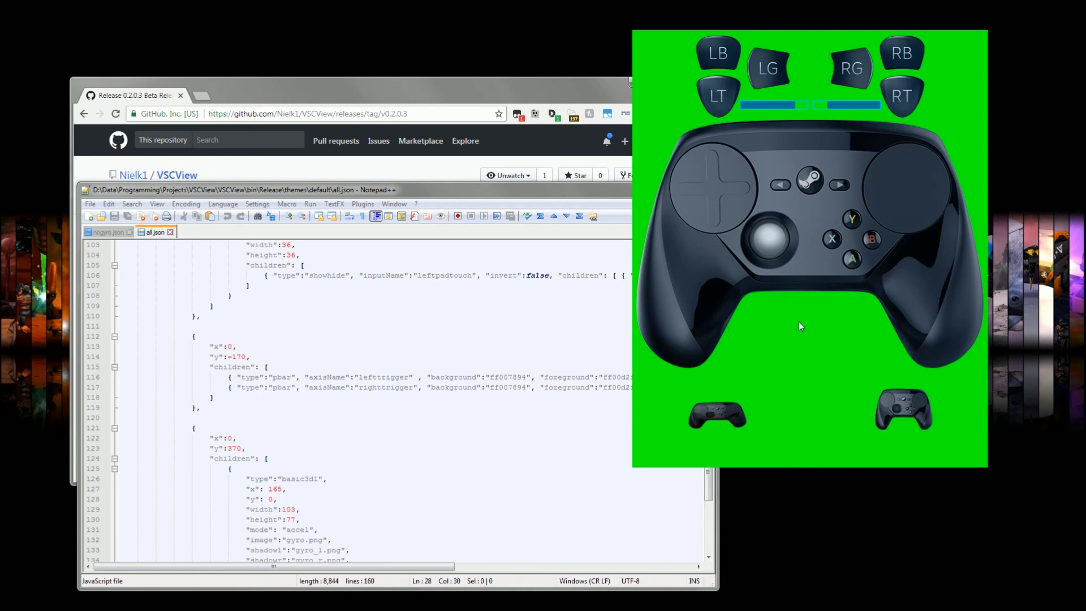
pyautogui.rightClick(799, 322)
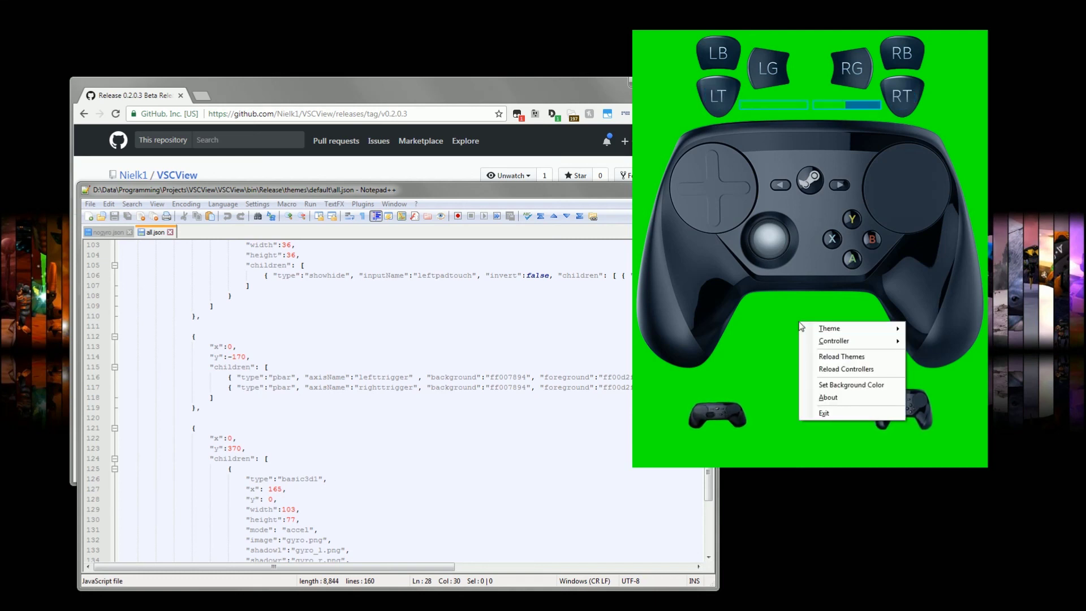
pyautogui.click(771, 311)
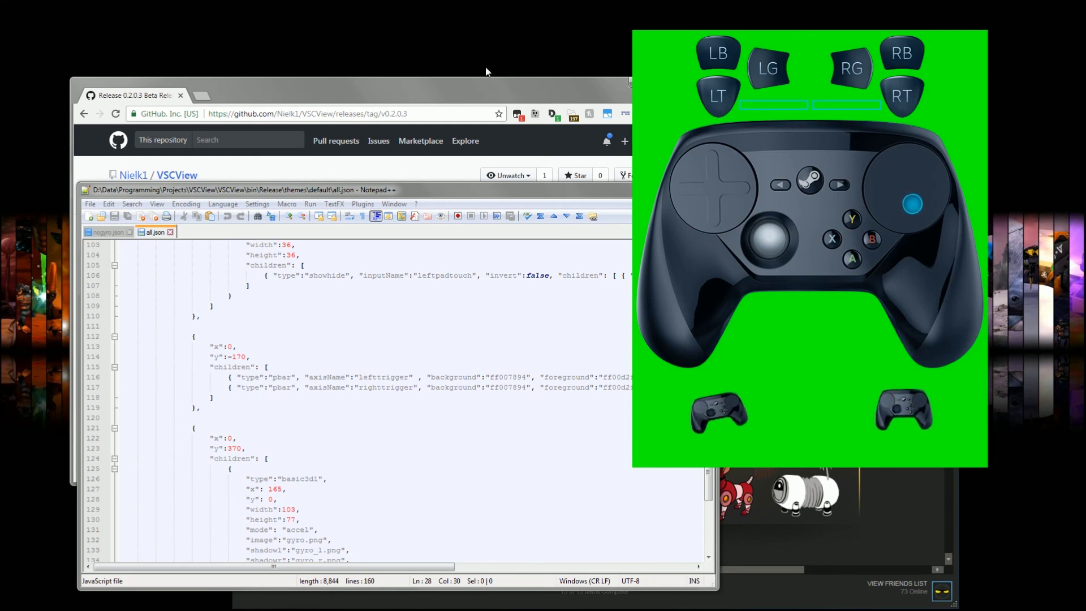
# Switch to Chrome, open the VSCView repository's main page, then open its new pull request page and go back
pyautogui.click(489, 89)
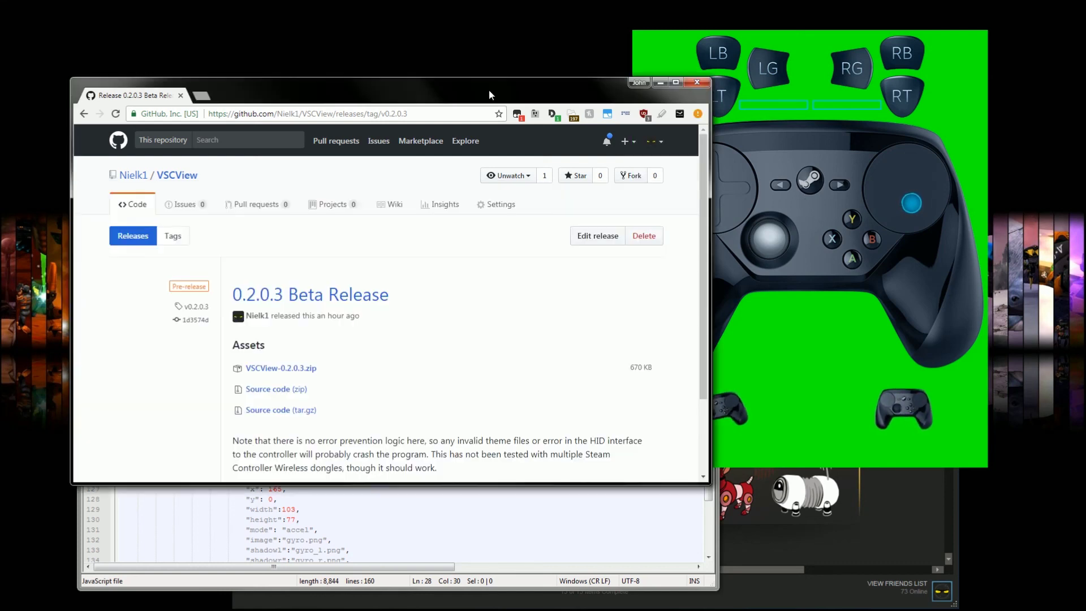
pyautogui.click(146, 205)
pyautogui.click(189, 179)
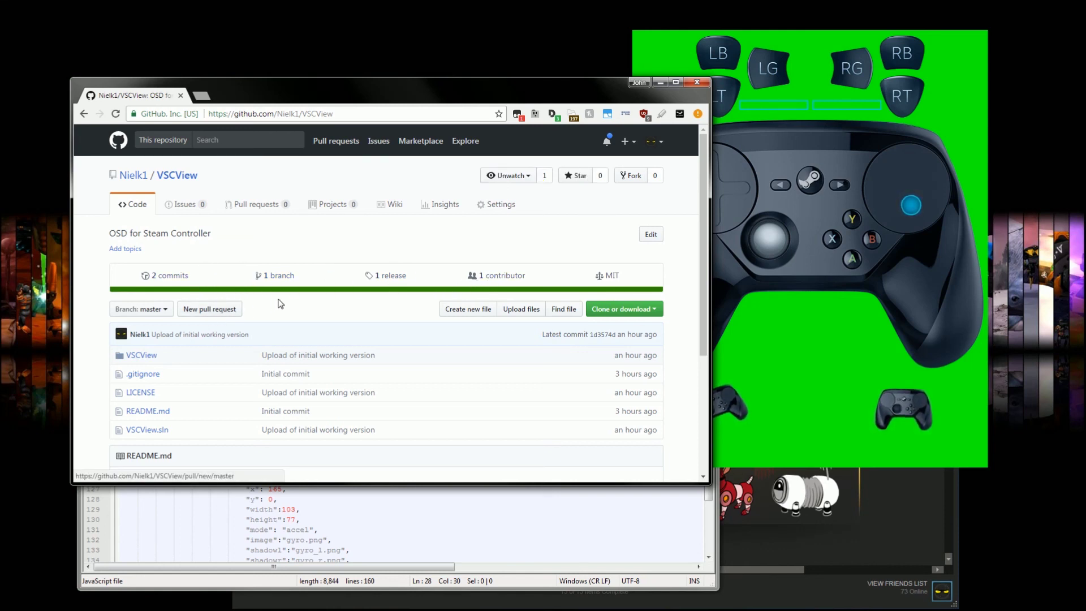
pyautogui.click(216, 310)
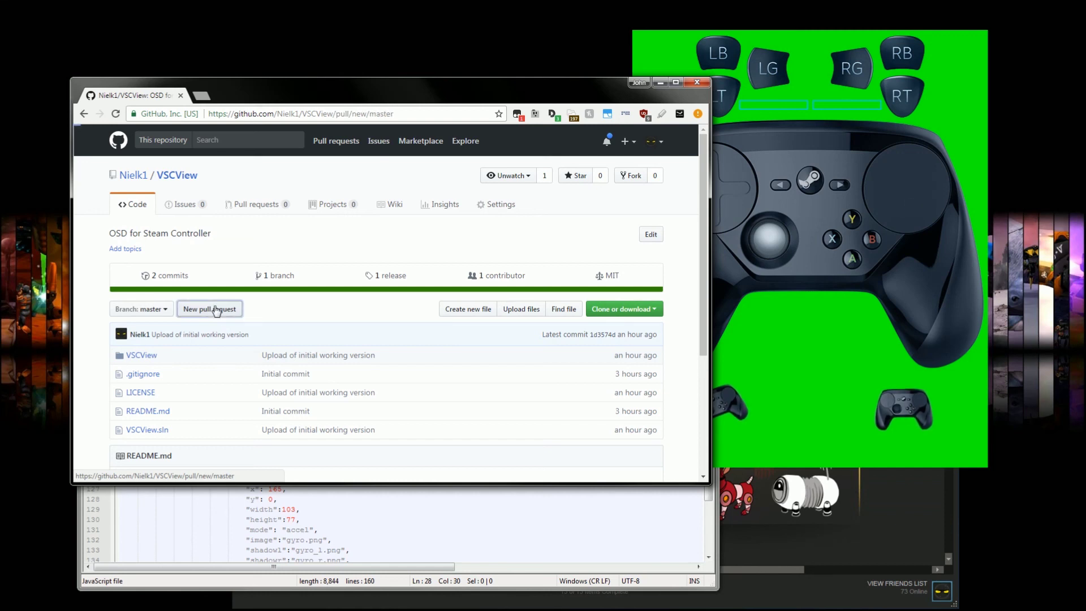
pyautogui.click(84, 115)
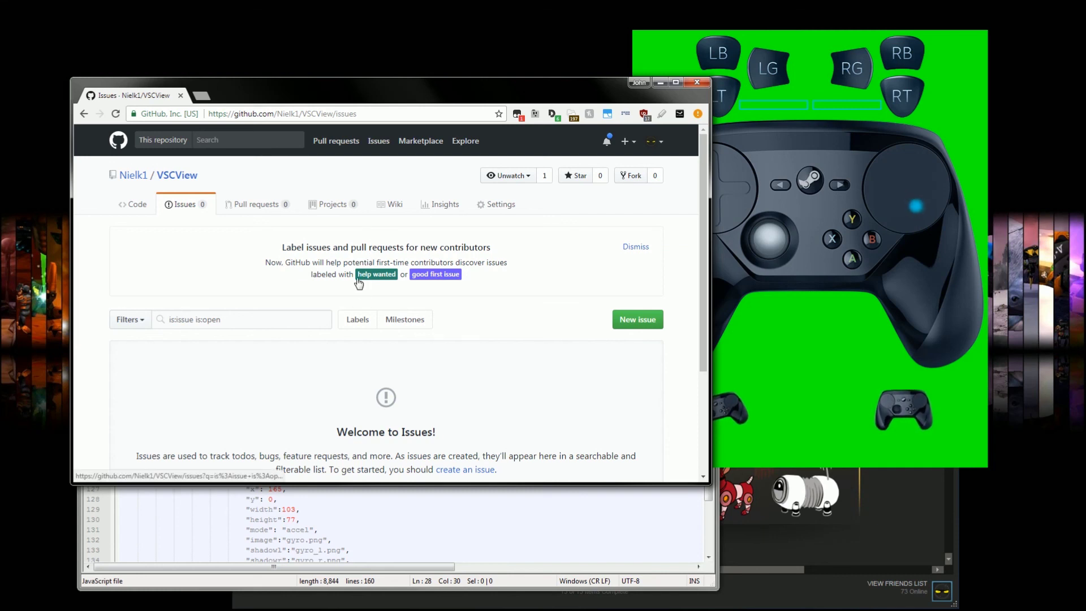
# Look over the VSCView repository's Issues page, bring the overlay to the front and return to the browser
pyautogui.scroll(-3, 359, 283)
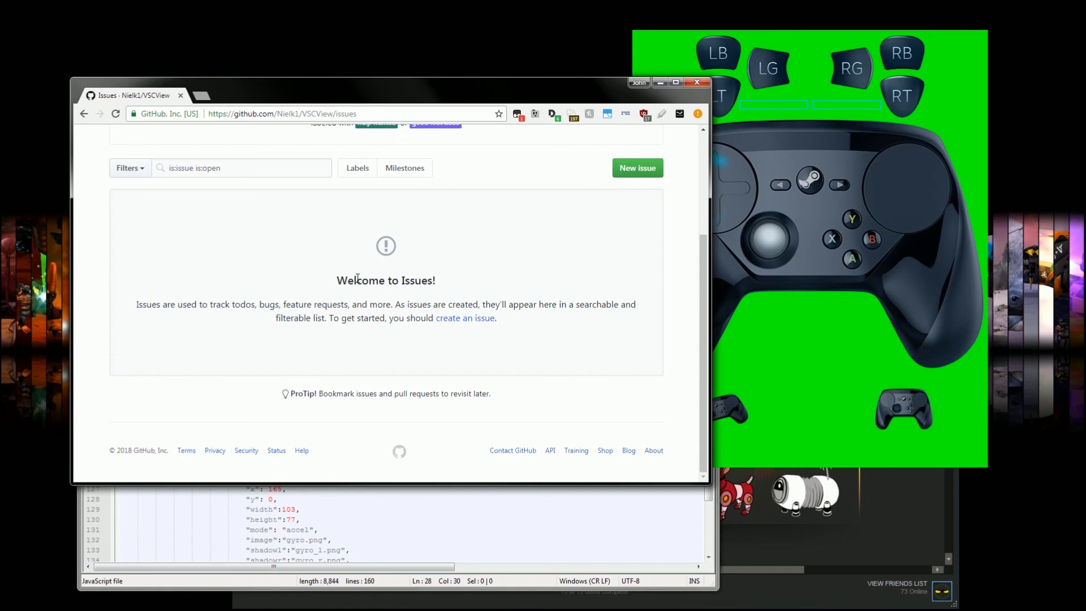
pyautogui.scroll(3, 357, 285)
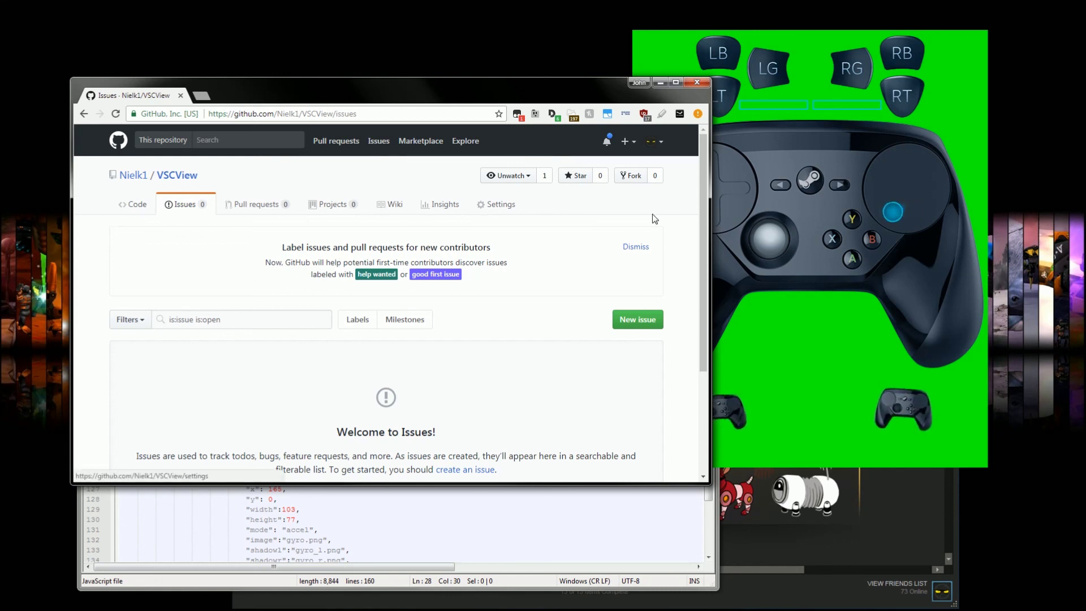
pyautogui.click(775, 207)
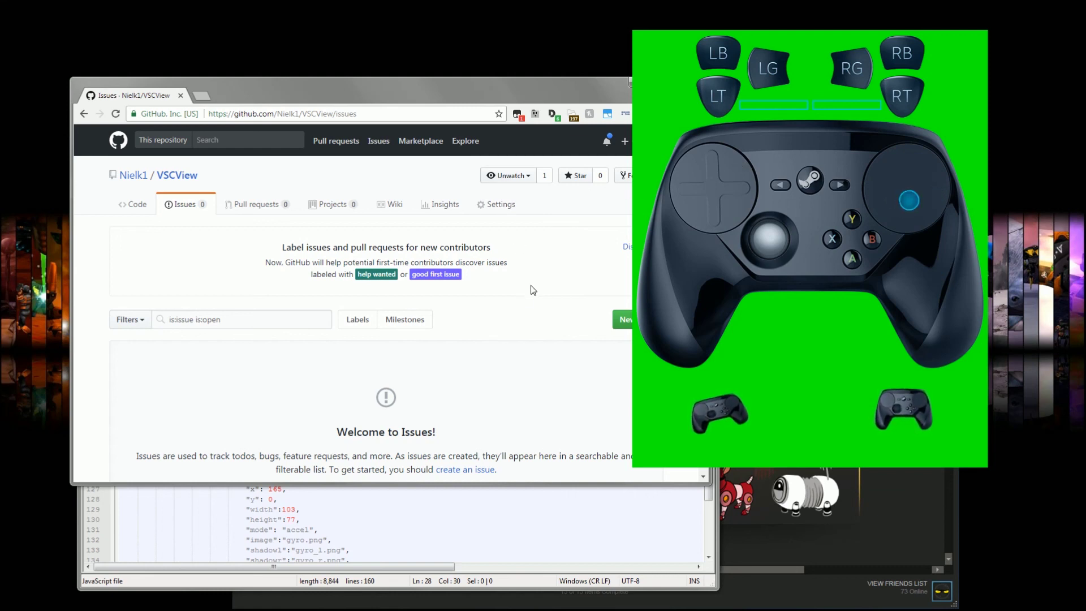
pyautogui.click(519, 311)
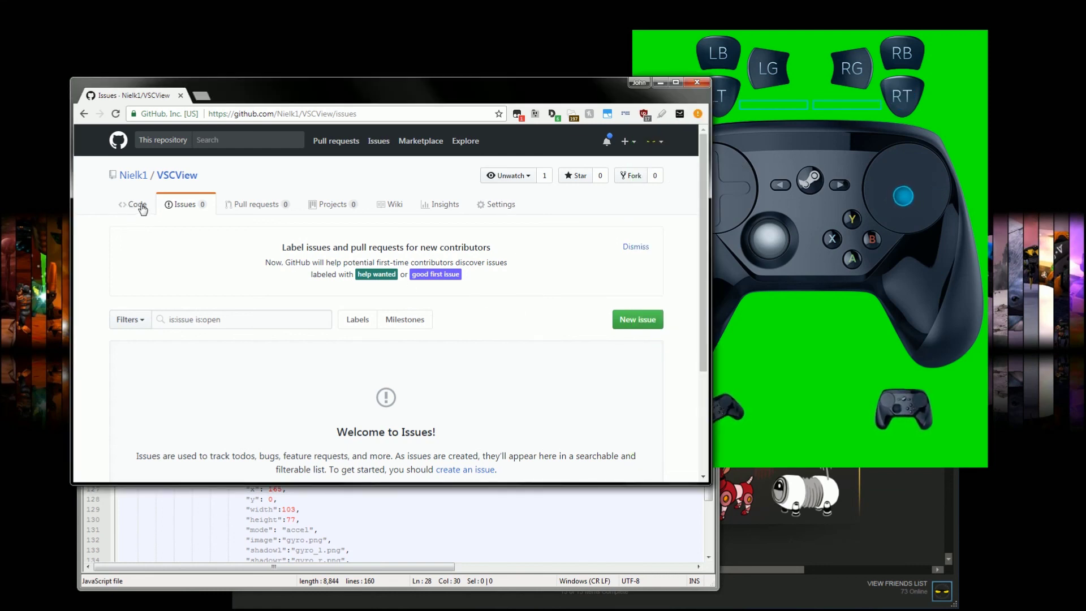